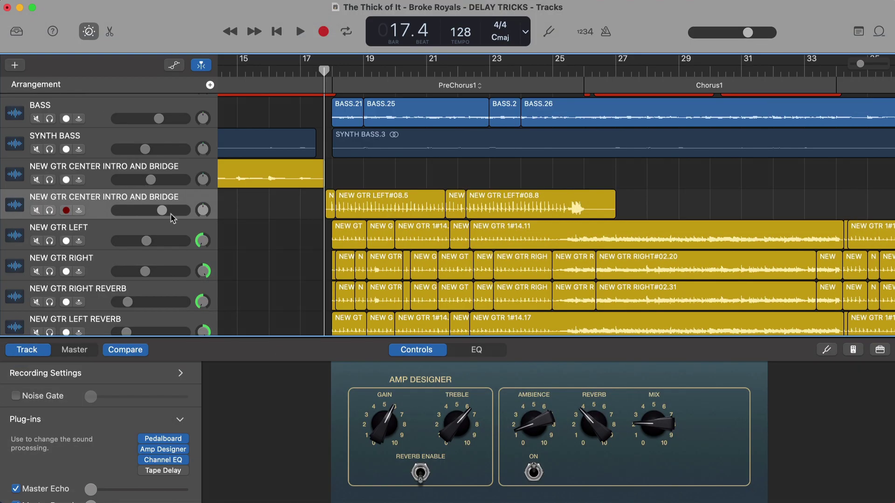
Step: Bypass the Pedalboard on the selected NEW GTR CENTER INTRO AND BRIDGE track and play the track soloed from just before bar 18
left_click(141, 438)
key("s")
scroll(305, 230, "down", 1)
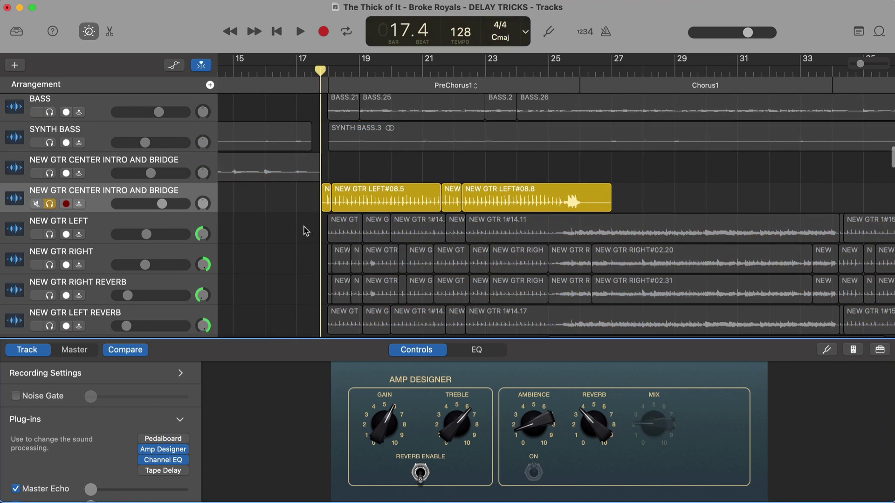
key("space")
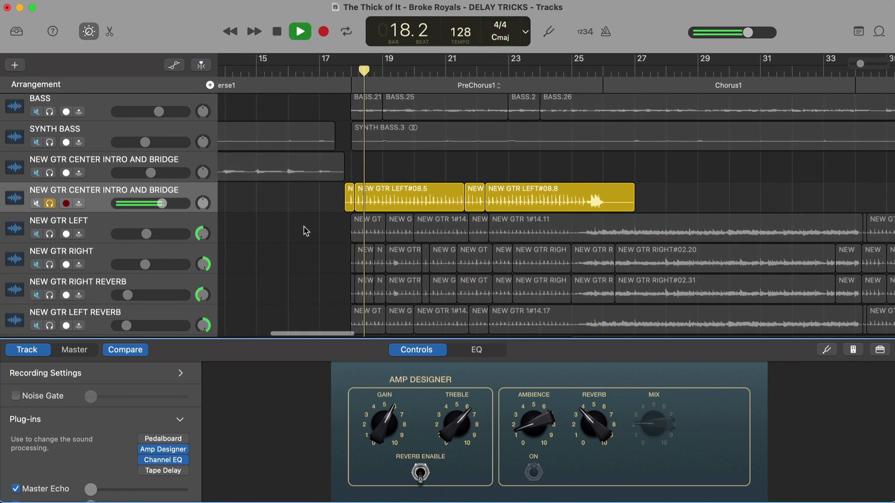
scroll(305, 230, "down", 1)
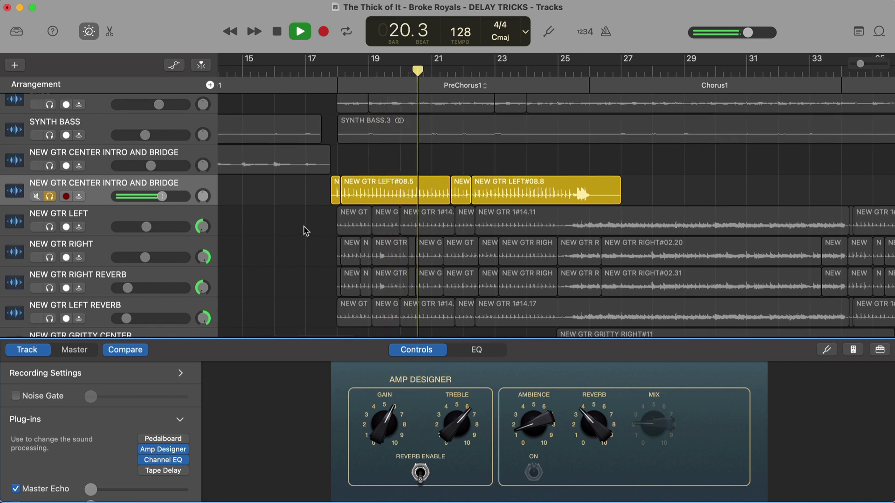
Step: Unsolo the center guitar track, listen to it without delay in the full mix through PreChorus1, and stop playback
left_click(50, 196)
scroll(250, 219, "down", 1)
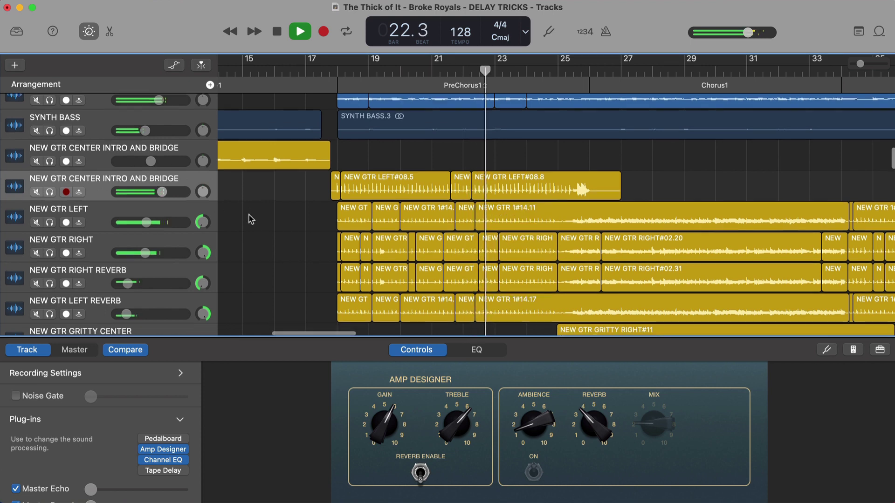
scroll(250, 219, "right", 2)
scroll(251, 219, "down", 1)
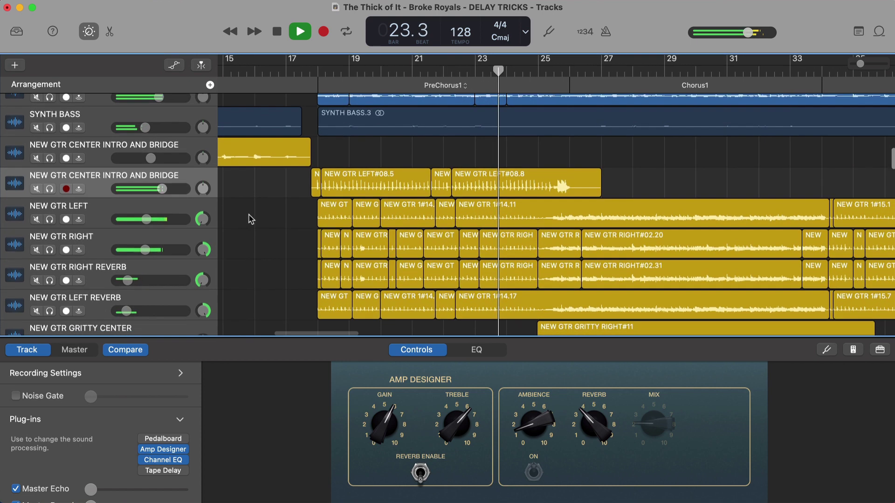
scroll(251, 219, "down", 1)
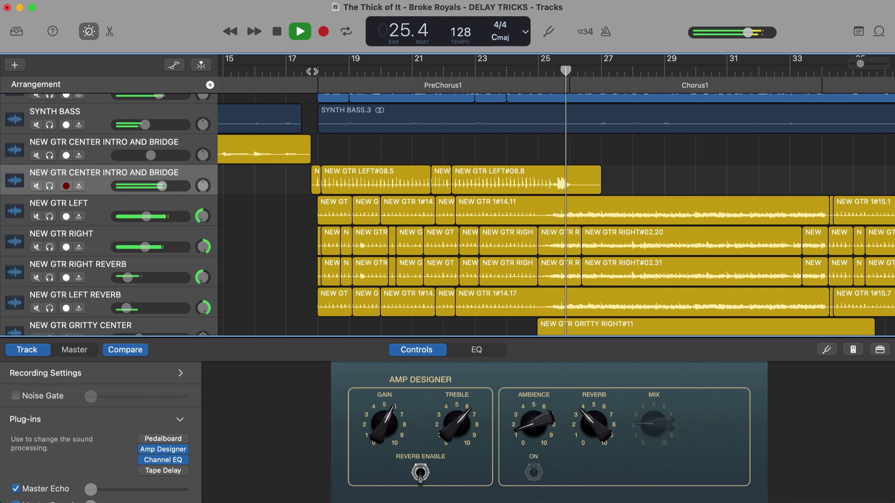
key("space")
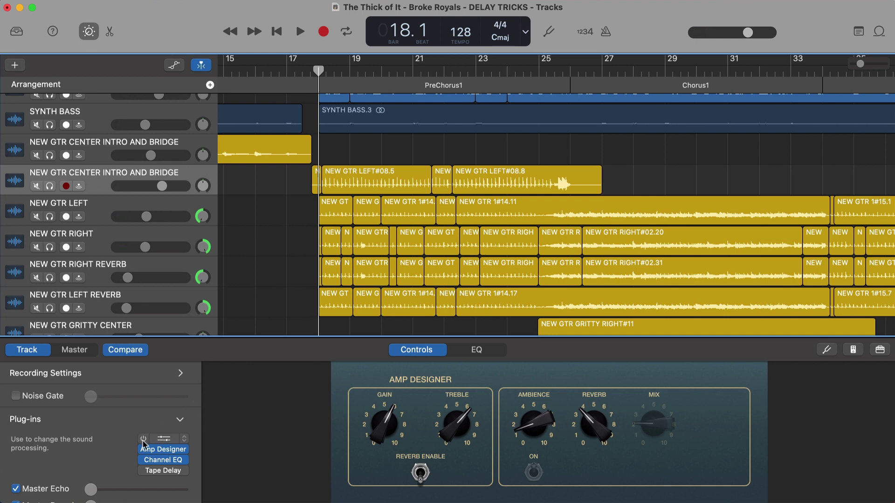
Step: Re-enable the Pedalboard on the center guitar track and look over its Tru-Tape Delay pedal
mouse_move(159, 441)
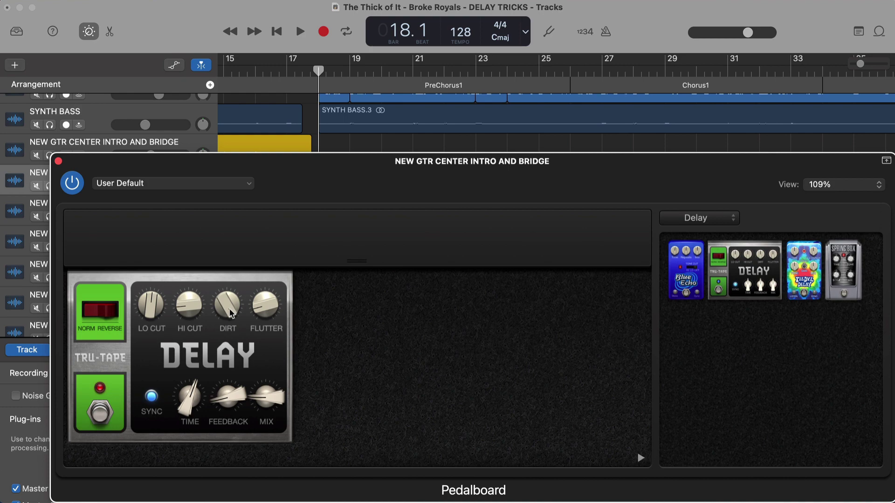
left_click(59, 161)
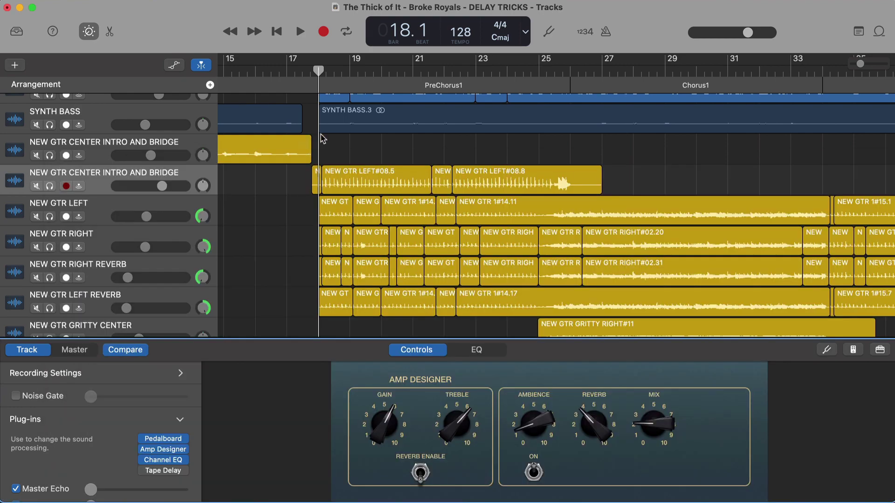
Step: Play the soloed center guitar from bar 18, switching the Pedalboard off and back on to compare the sound
key("s")
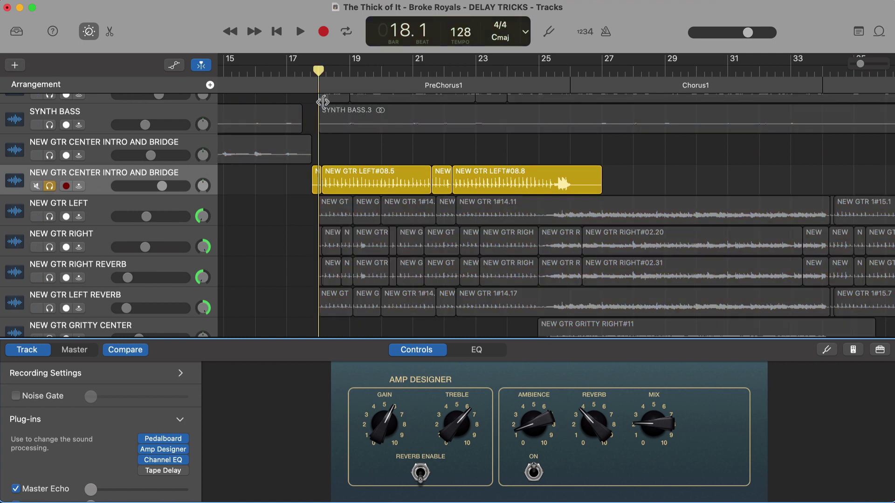
key("space")
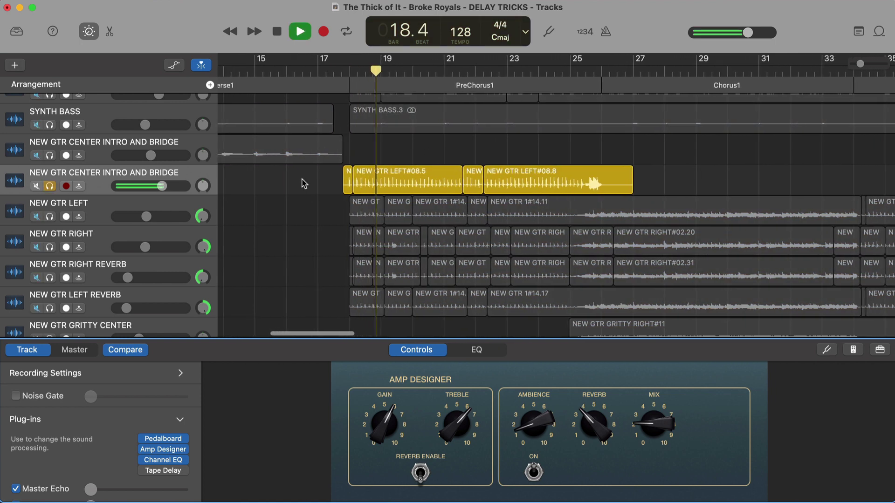
scroll(304, 182, "down", 1)
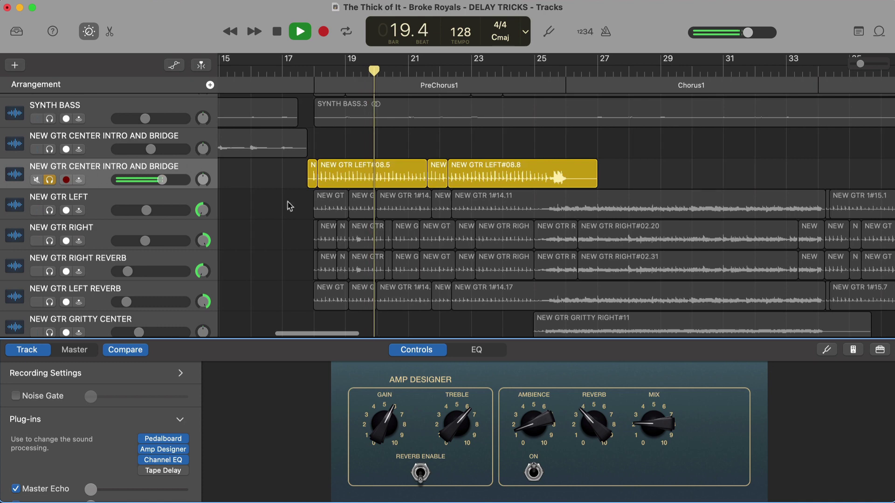
left_click(144, 439)
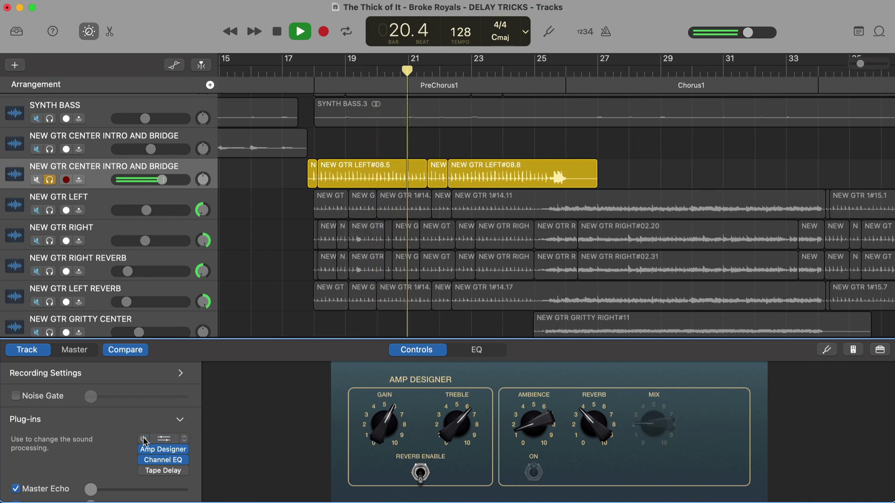
left_click(143, 438)
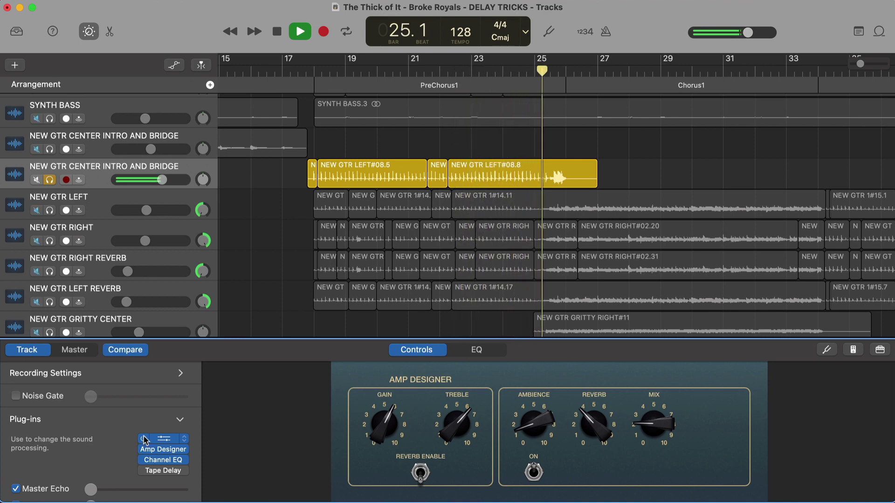
key("space")
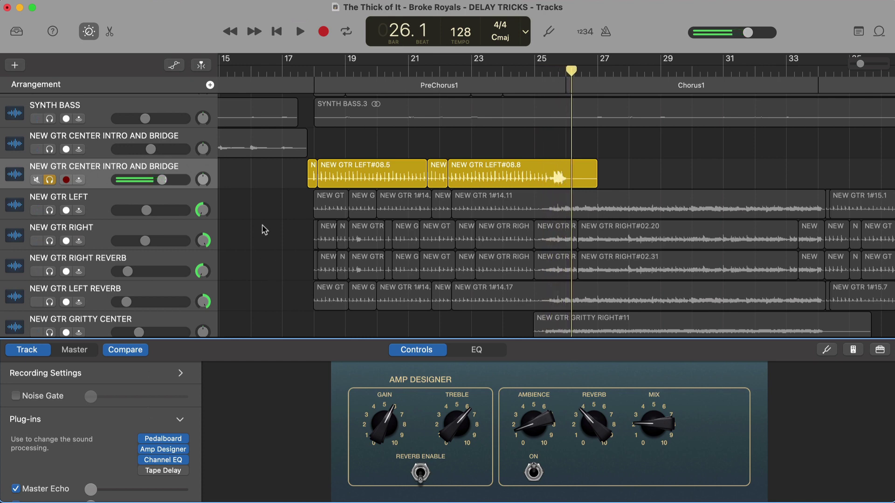
Step: Unsolo the center guitar and play the full mix from just before bar 18, toggling the Pedalboard to compare the sound
left_click(314, 71)
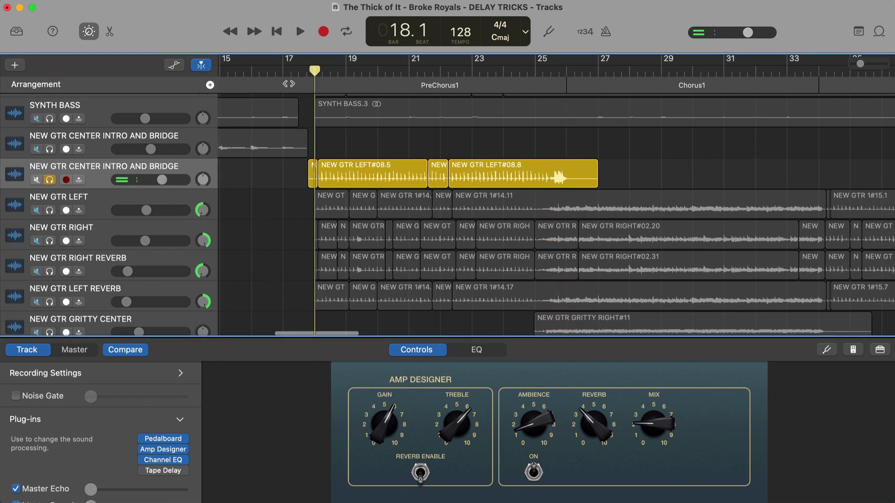
left_click(311, 73)
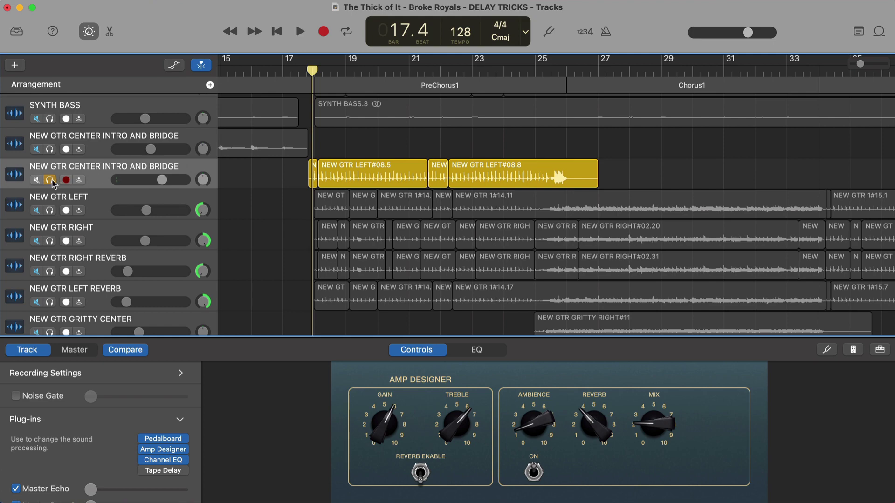
left_click(50, 181)
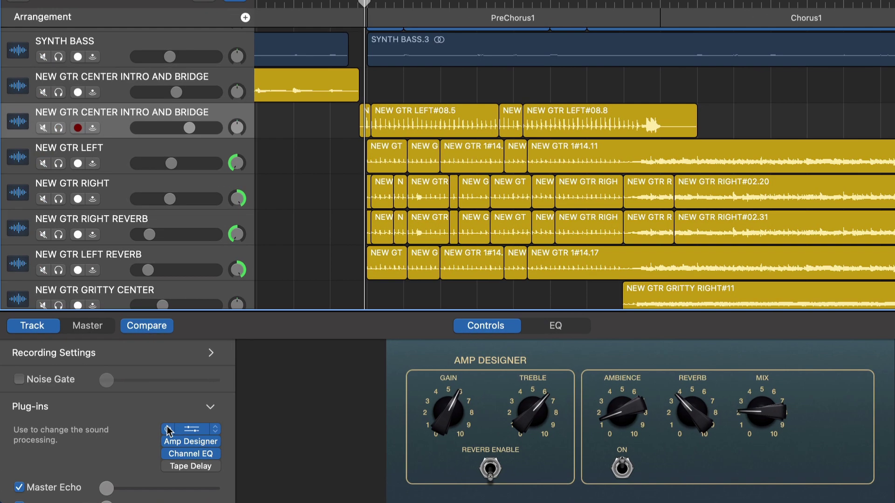
key("space")
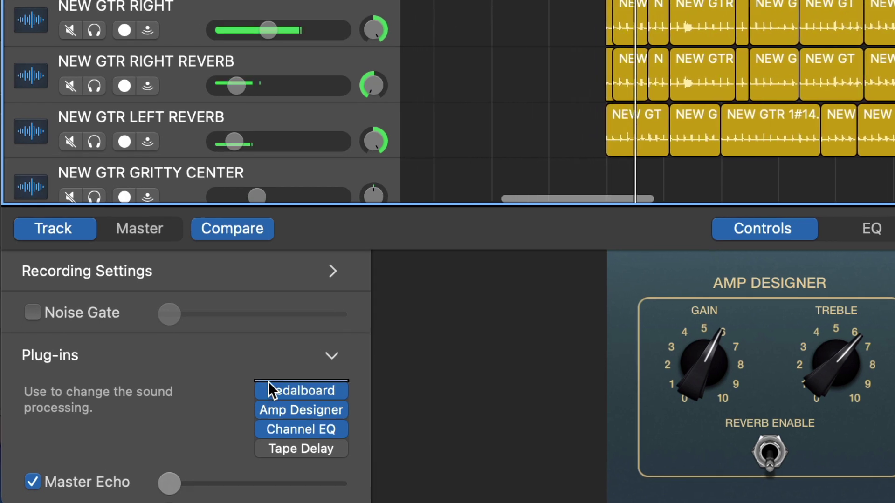
mouse_move(267, 387)
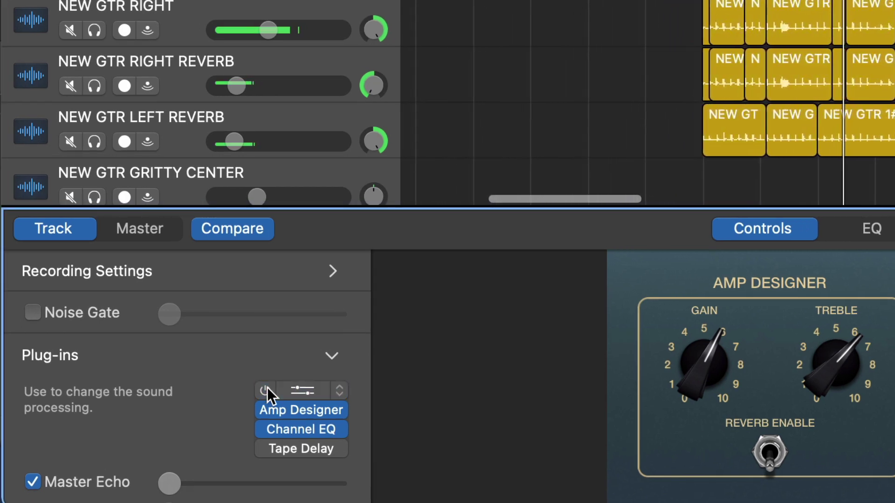
left_click(265, 390)
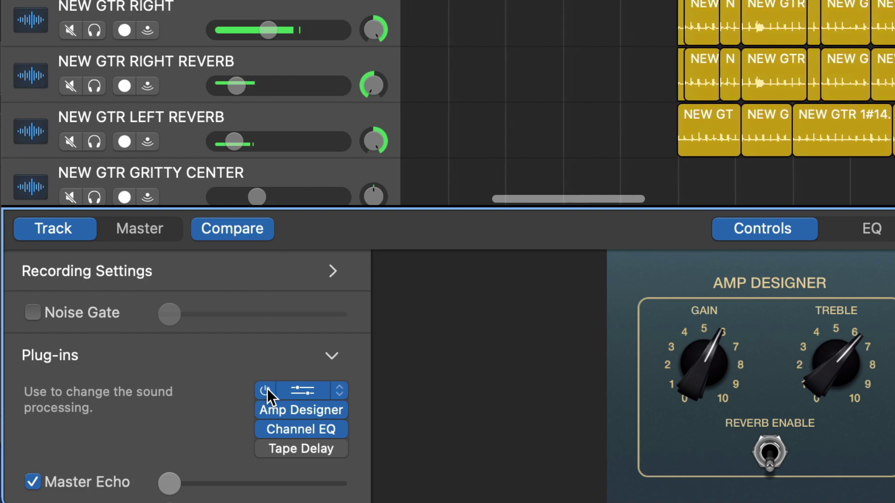
left_click(265, 390)
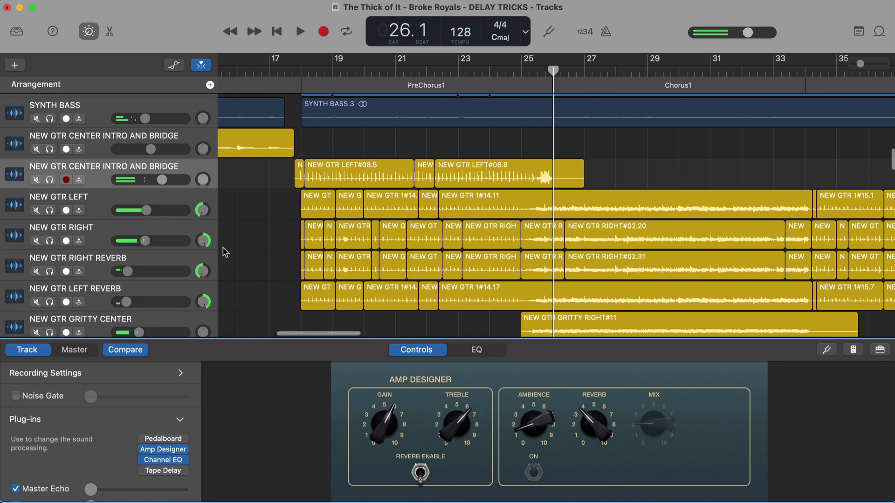
Step: Turn the Pedalboard back on and examine its Tru-Tape Delay pedal settings
left_click(143, 439)
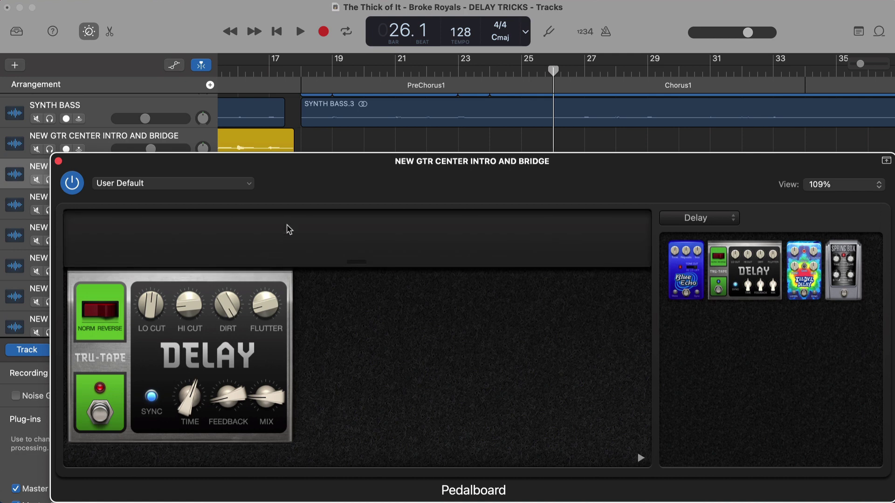
left_click_drag(307, 174, 307, 134)
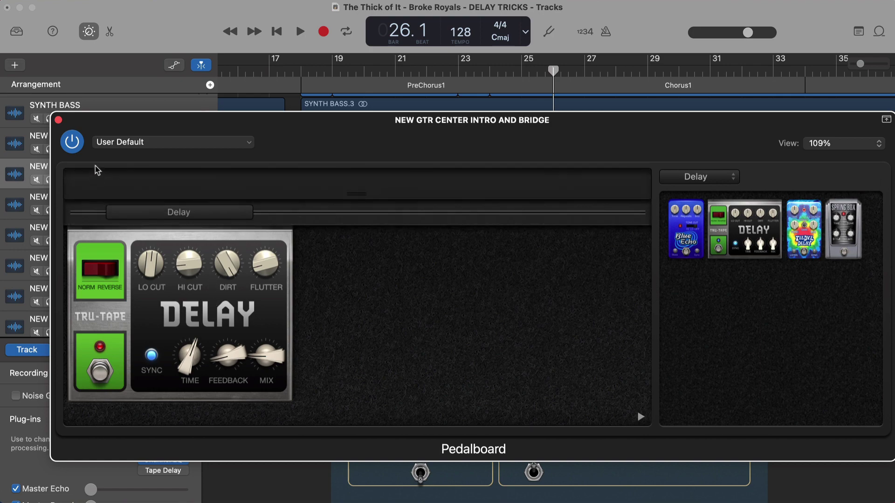
left_click(58, 120)
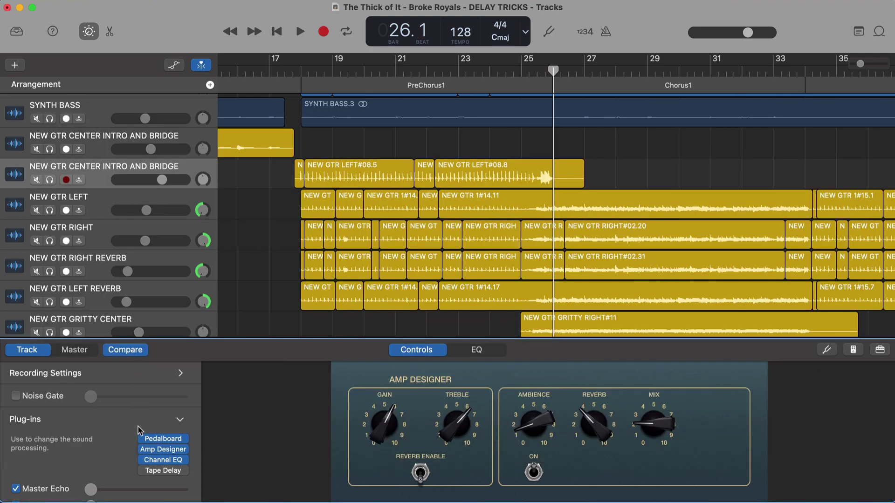
Step: Switch the center guitar from the Pedalboard to the Tape Delay plug-in and audition the track soloed from bar 18
left_click(163, 470)
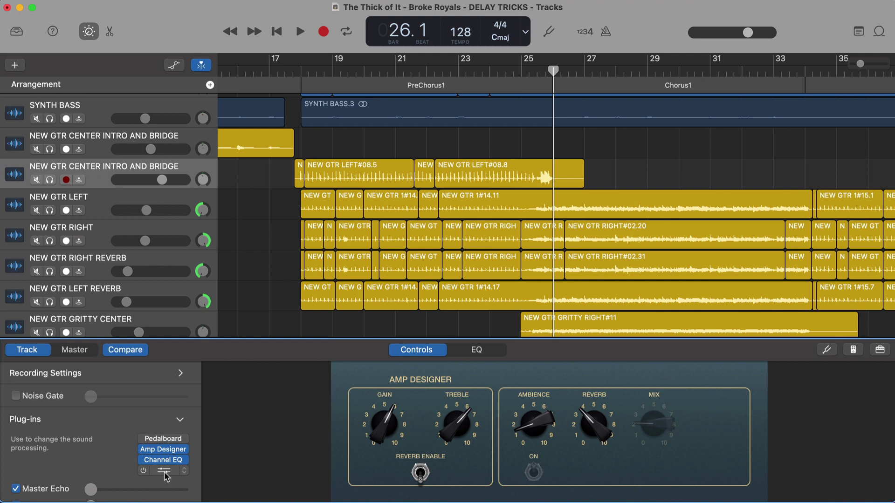
left_click_drag(368, 154, 550, 182)
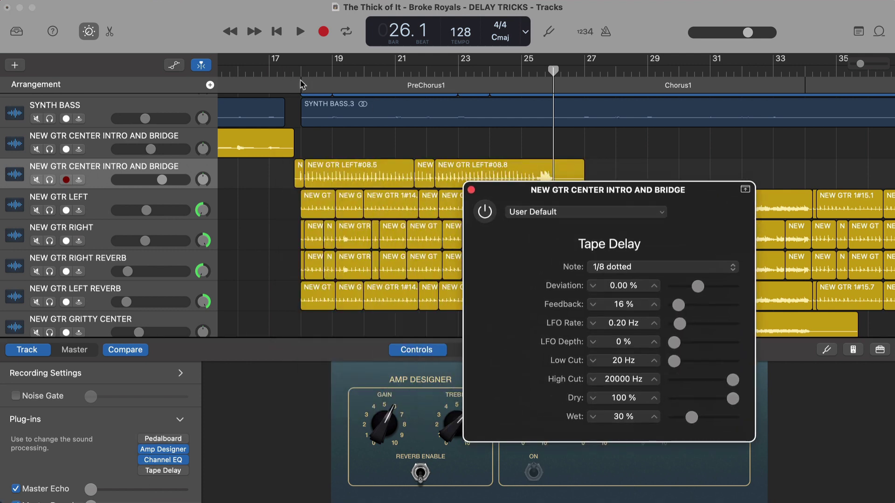
left_click(302, 71)
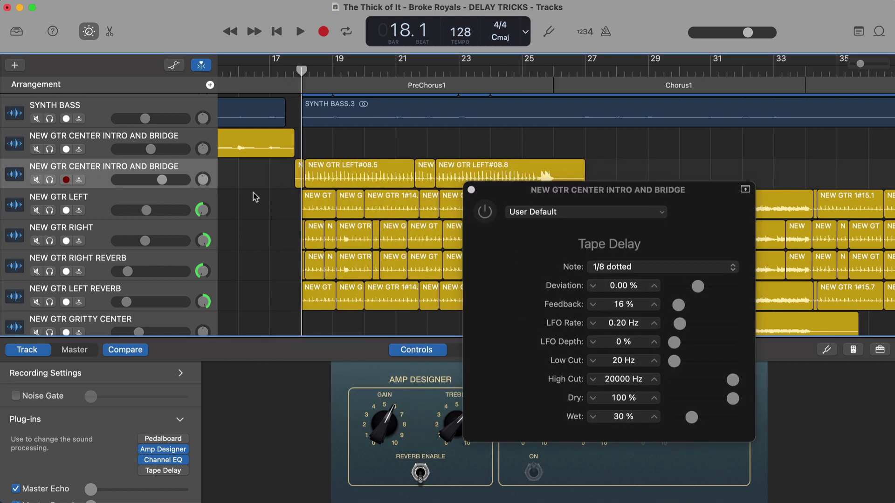
key("s")
left_click(486, 215)
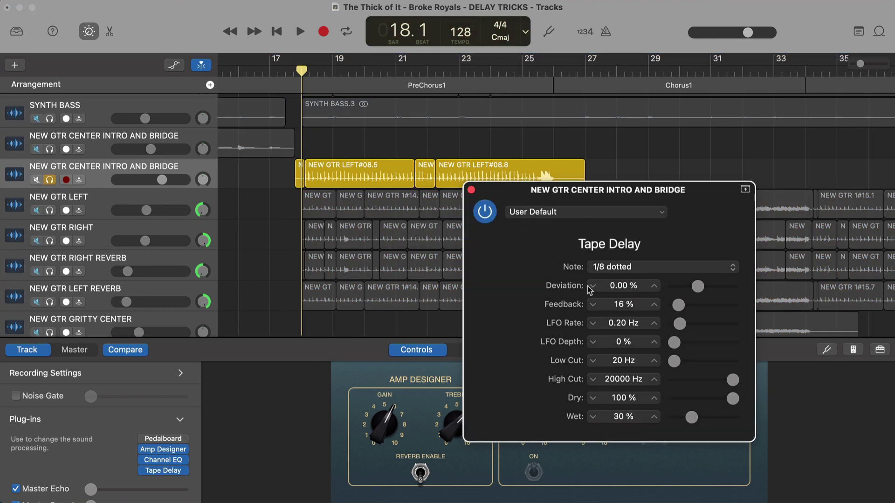
key("space")
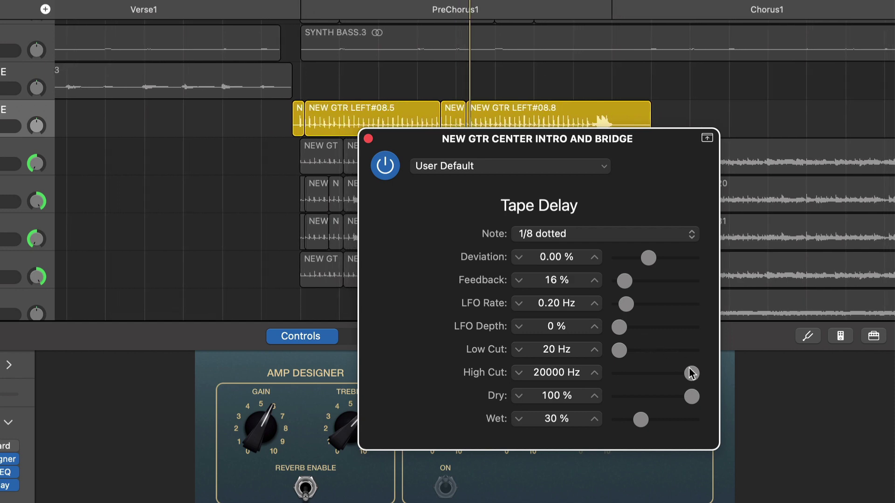
Step: Lower the Tape Delay's High Cut to 1000 Hz and close its settings
left_click_drag(691, 374, 672, 377)
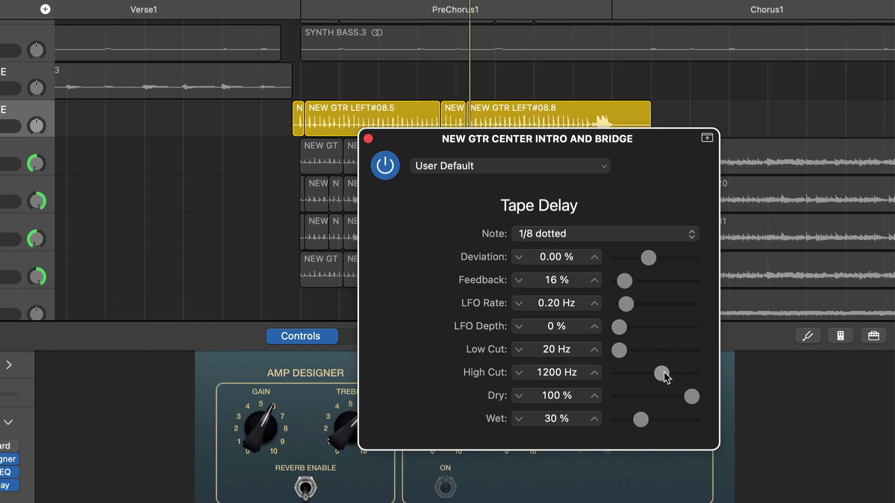
left_click_drag(664, 376, 662, 377)
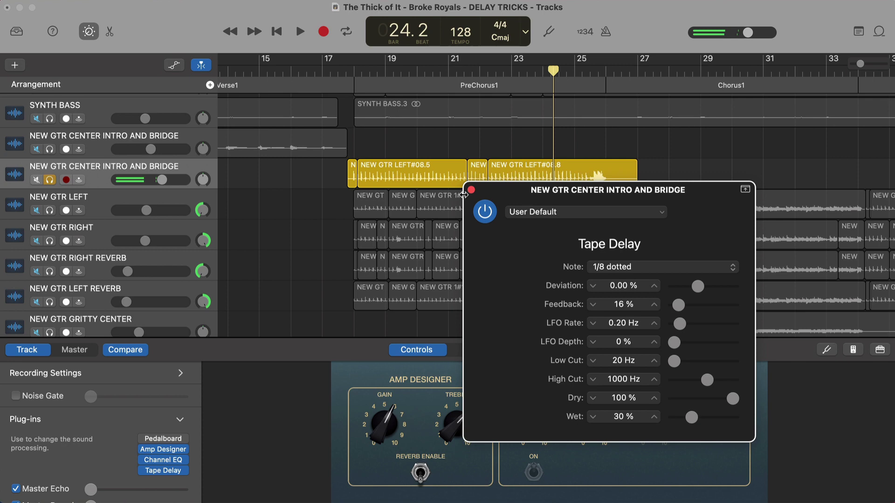
left_click(9, 486)
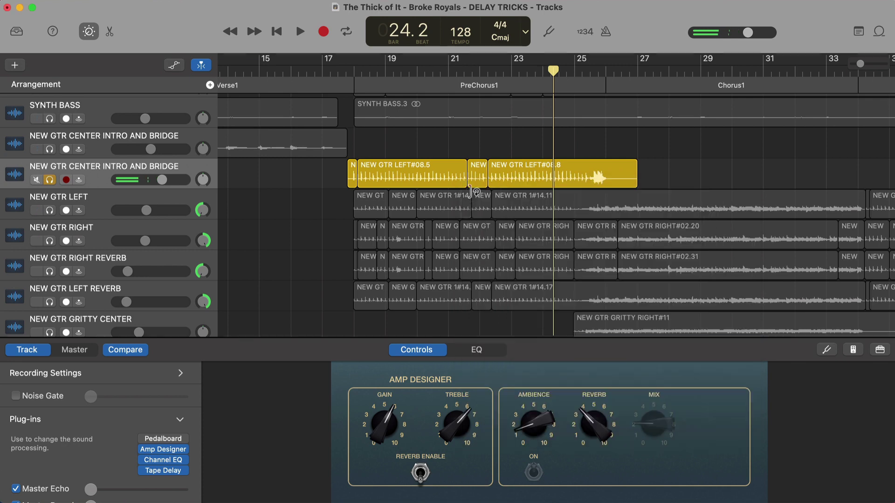
Step: Open the bypassed Pedalboard on the center guitar track to view its Tru-Tape Delay pedal again
left_click(164, 438)
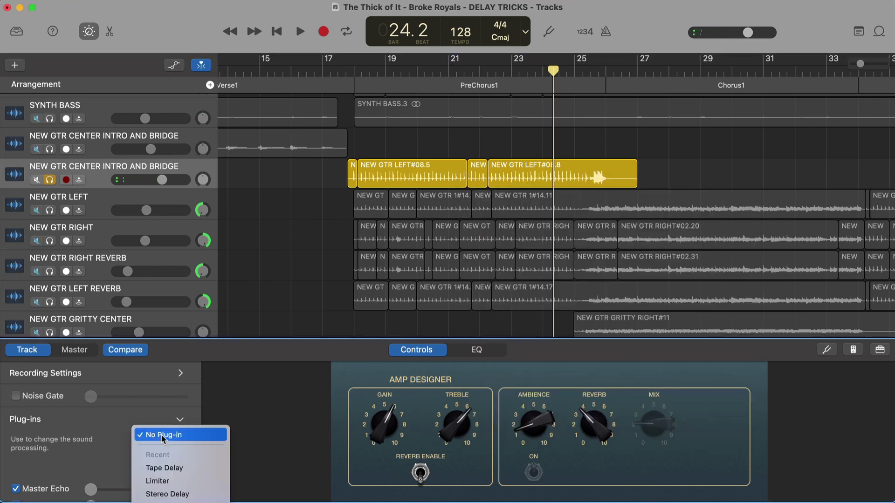
left_click(121, 440)
mouse_move(156, 440)
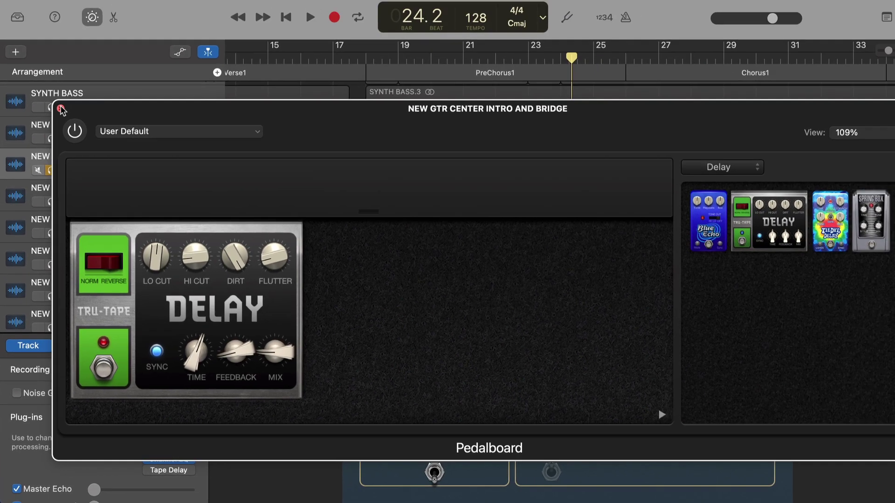
Step: Close the Pedalboard and solo the BASS and SYNTH BASS tracks together, ready at bar 18
left_click(75, 32)
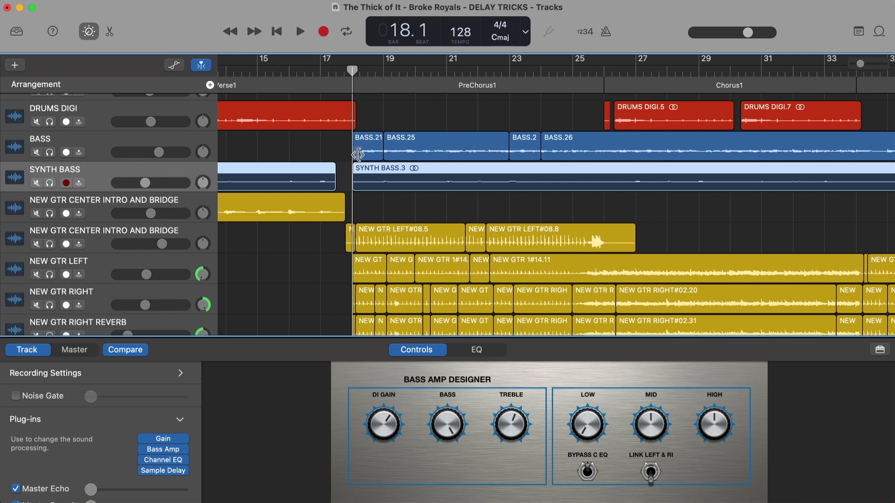
left_click(50, 153)
left_click(50, 184)
left_click(54, 142)
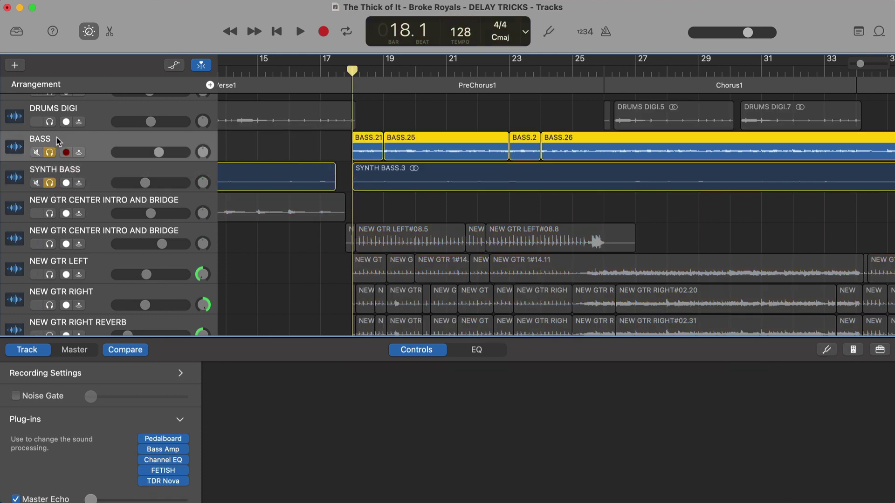
left_click(58, 180)
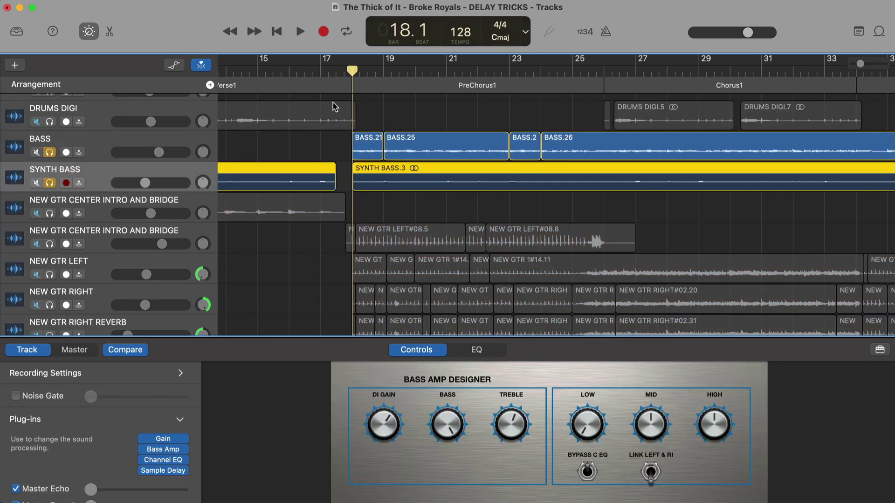
left_click(177, 150)
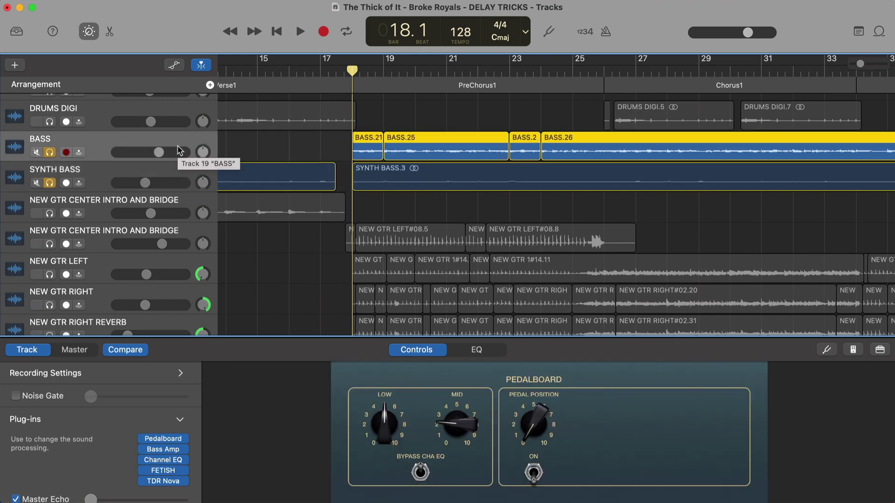
left_click(95, 179)
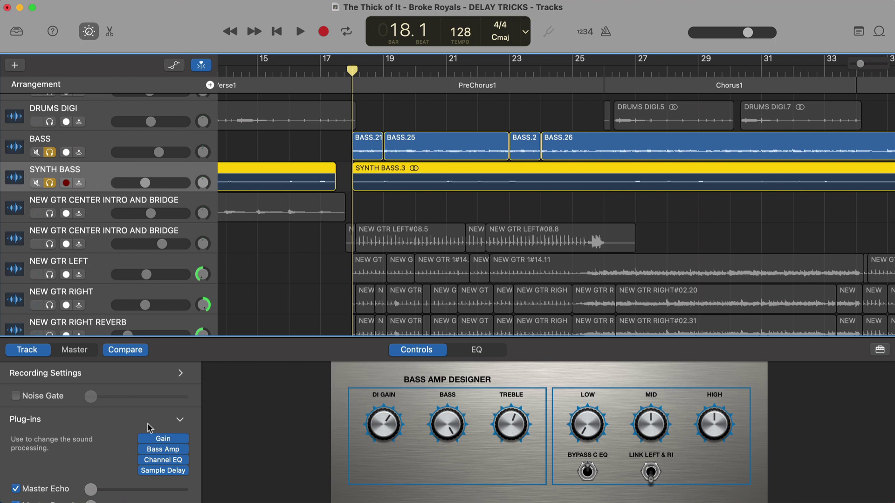
Step: Open the Sample Delay on SYNTH BASS, bypass it and move its window clear of the soloed tracks
left_click(163, 470)
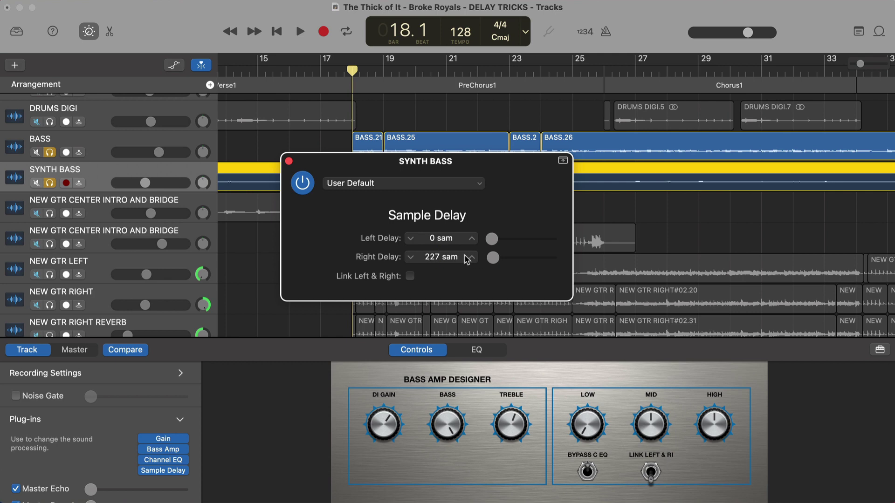
left_click(303, 191)
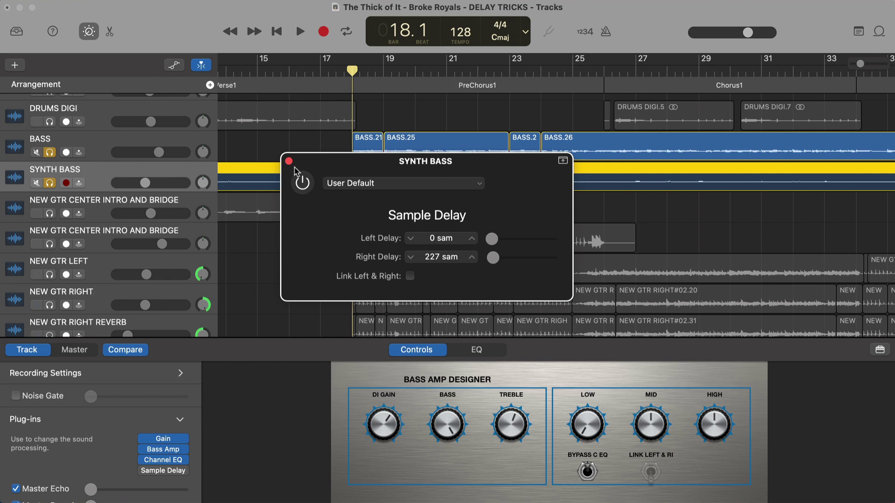
left_click_drag(305, 161, 262, 256)
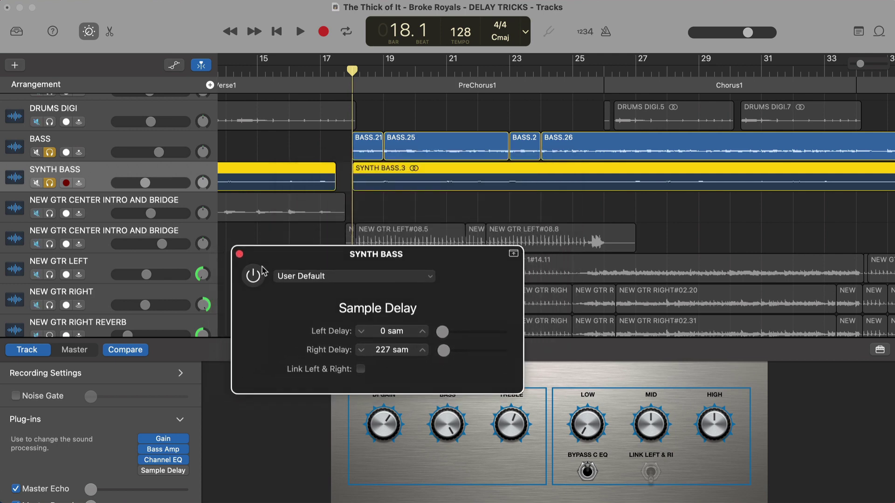
Step: Play the two soloed bass tracks from bar 18 while switching the Sample Delay on and off to compare the sound
key("space")
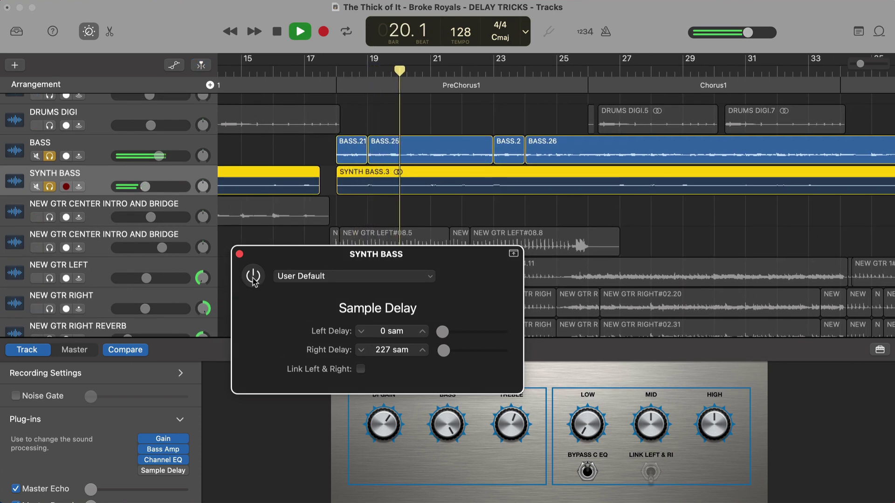
left_click(253, 276)
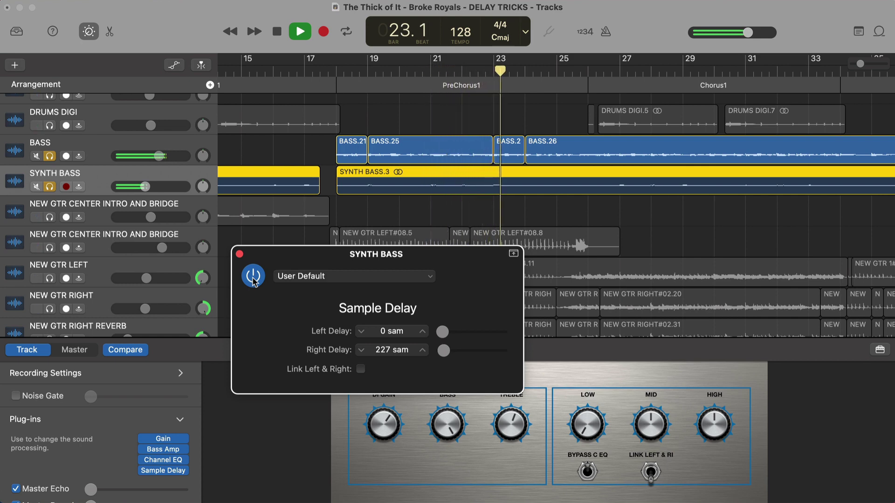
left_click(253, 277)
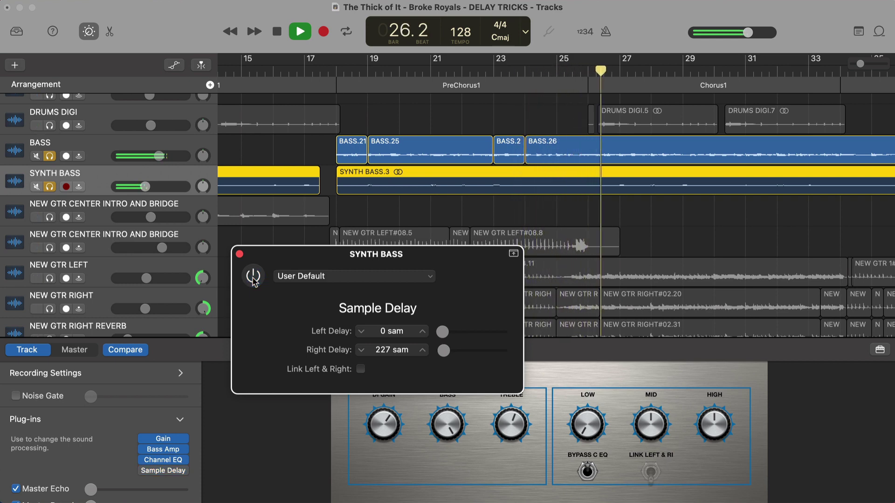
left_click(252, 277)
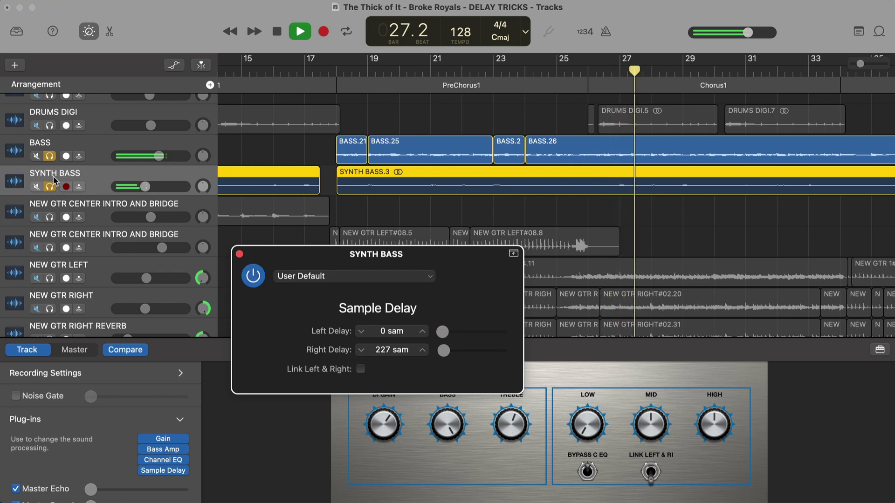
key("space")
Step: Leave only SYNTH BASS soloed, return the playhead to bar 18 and bypass the Sample Delay
left_click(358, 119)
left_click(338, 71)
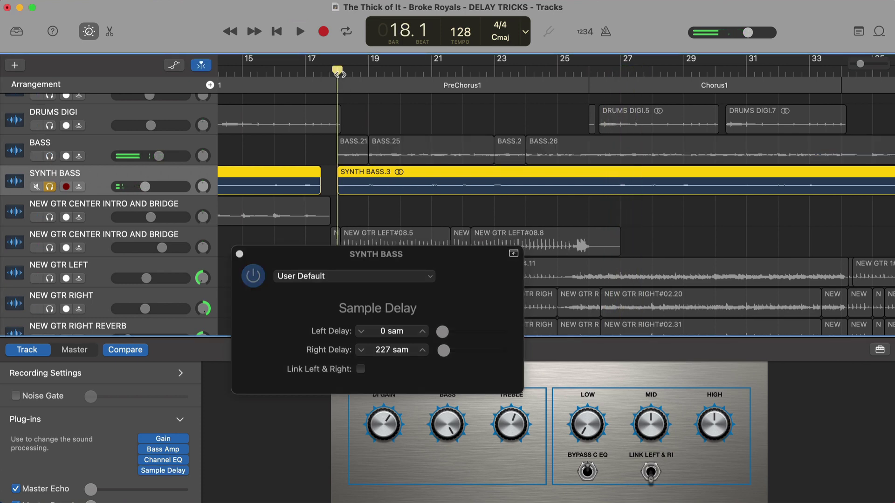
left_click(263, 268)
left_click(256, 277)
left_click(256, 278)
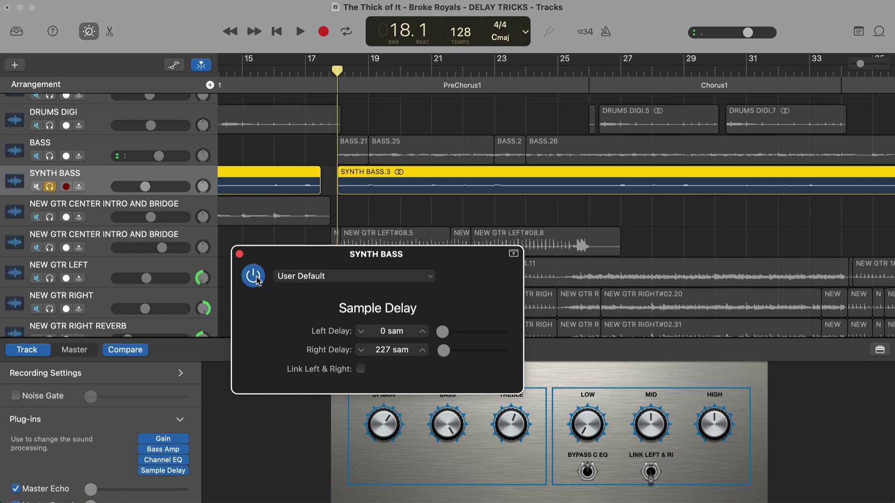
left_click(256, 278)
Step: Audition SYNTH BASS alone from bar 18, comparing it with the Sample Delay bypassed and active
key("space")
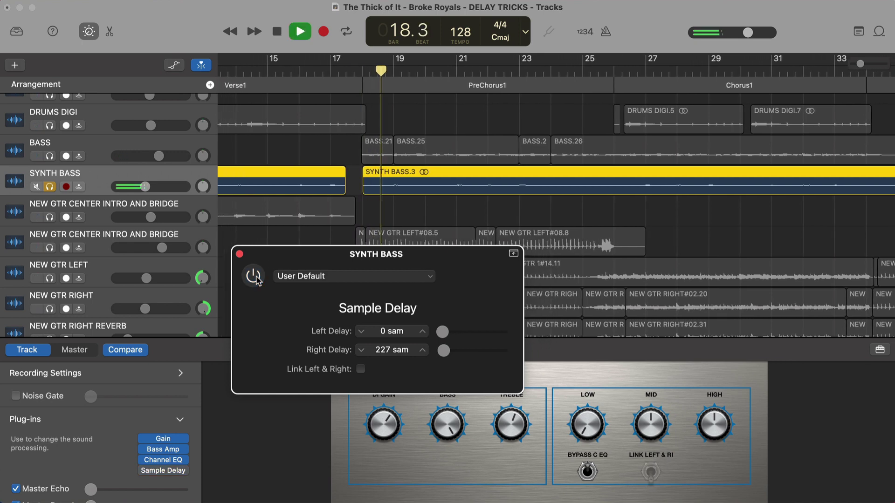
scroll(362, 189, "left", 2)
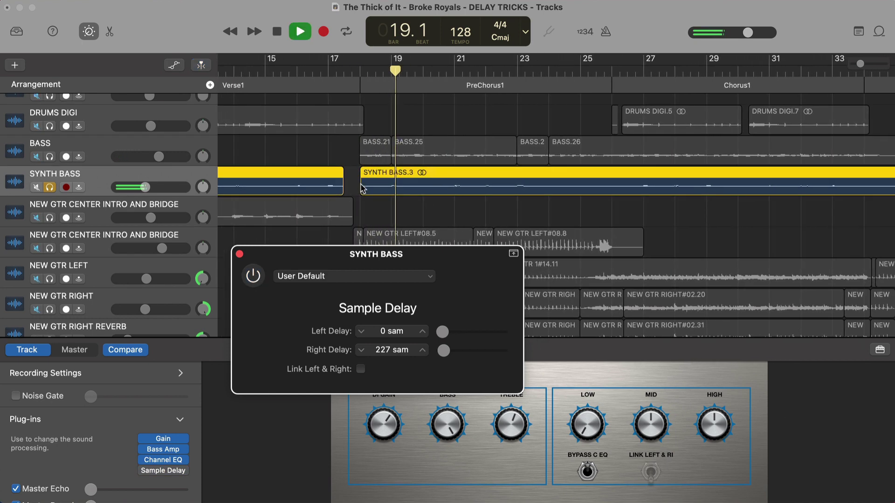
left_click(254, 276)
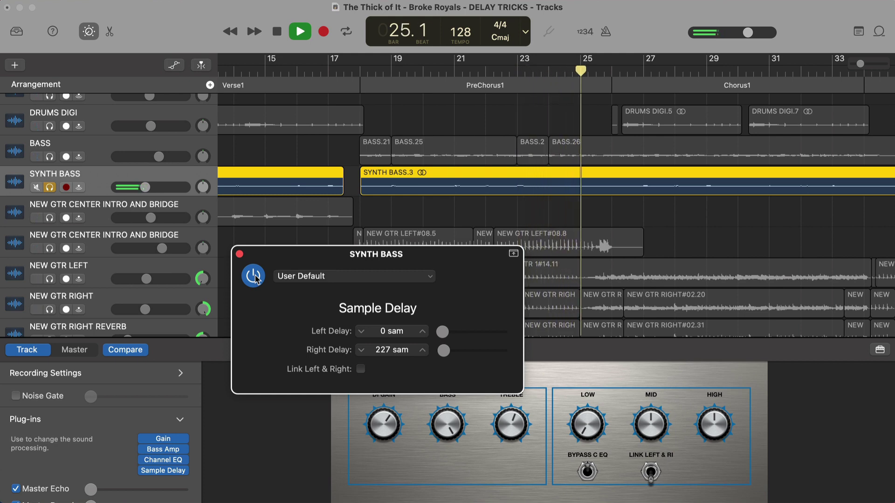
left_click(254, 277)
key("space")
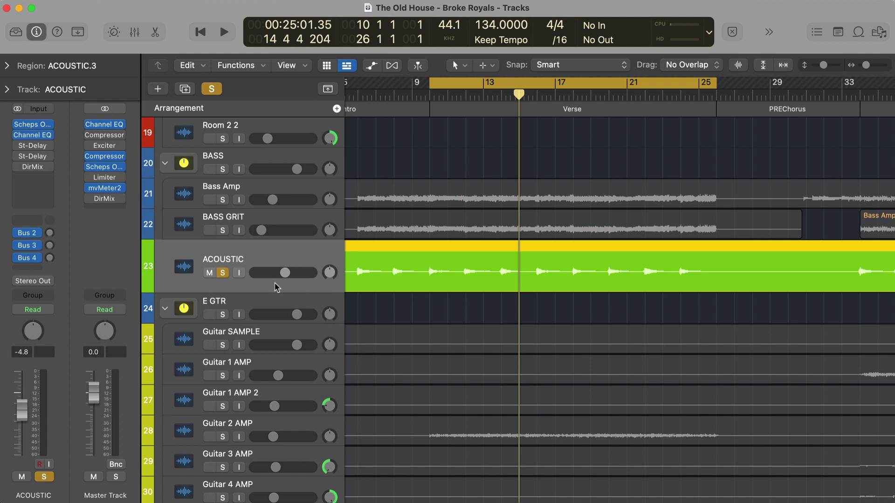
Step: In Logic Pro, audition the soloed ACOUSTIC track from bar 10 with both Stereo Delays bypassed
key("space")
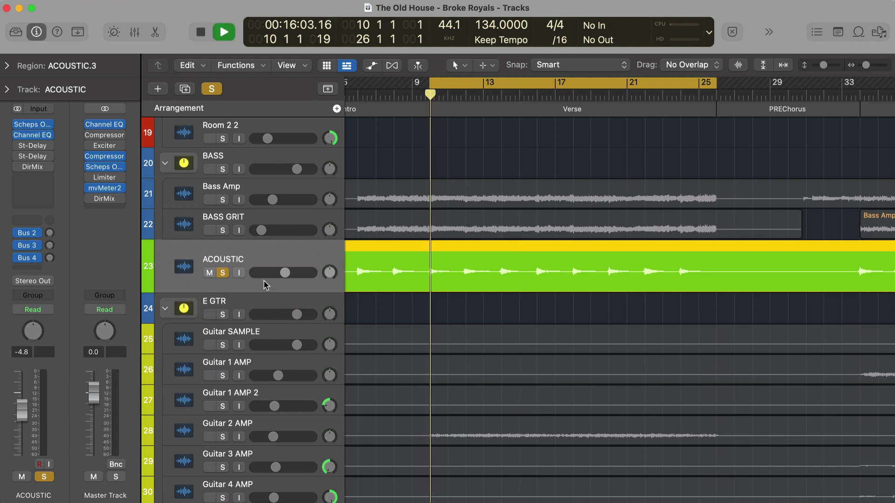
scroll(393, 298, "right", 2)
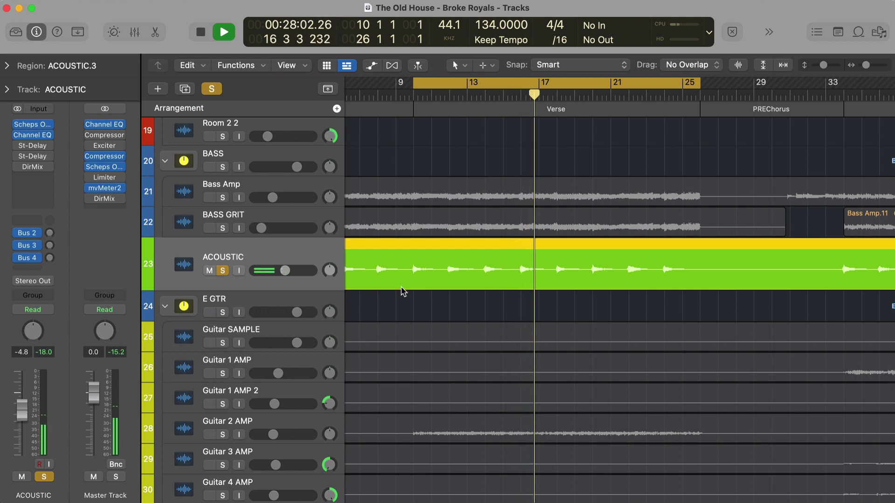
key("space")
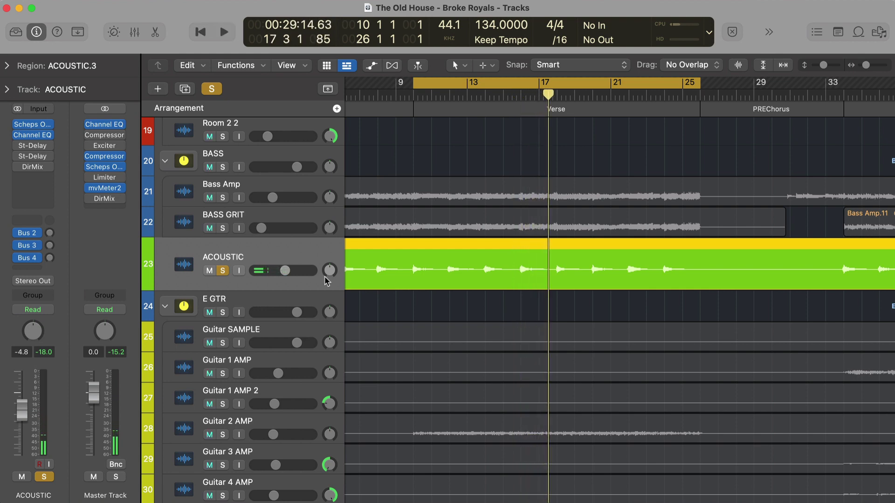
Step: Unsolo the ACOUSTIC track and audition it without delay in the full mix from bar 10
left_click(223, 271)
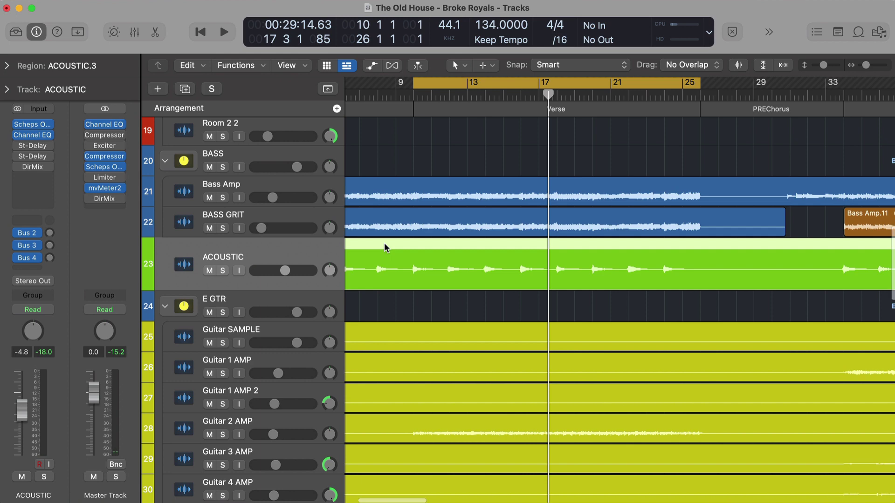
key("space")
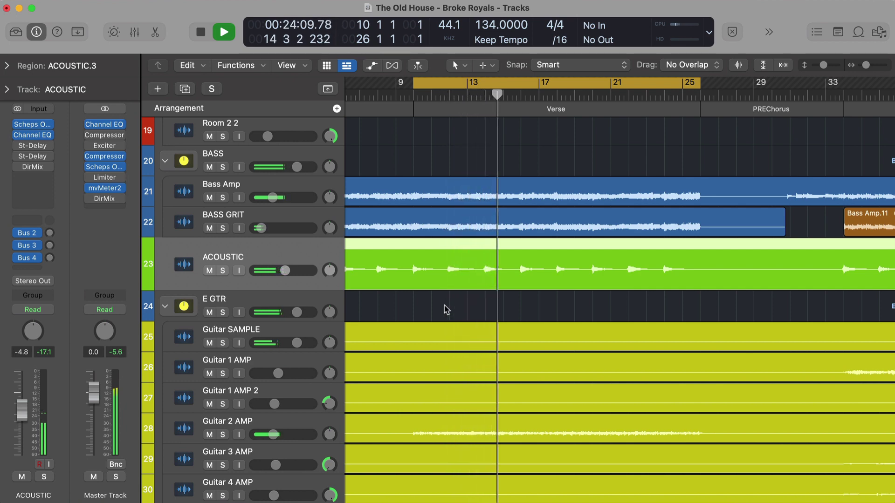
key("space")
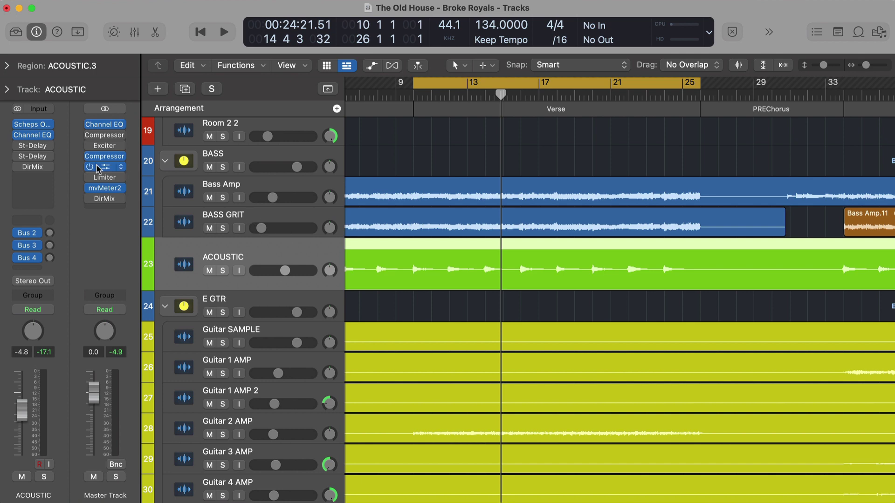
Step: Turn on the first Stereo Delay on ACOUSTIC, view its 1/4 left and 1/8 right settings, and close it
left_click(33, 148)
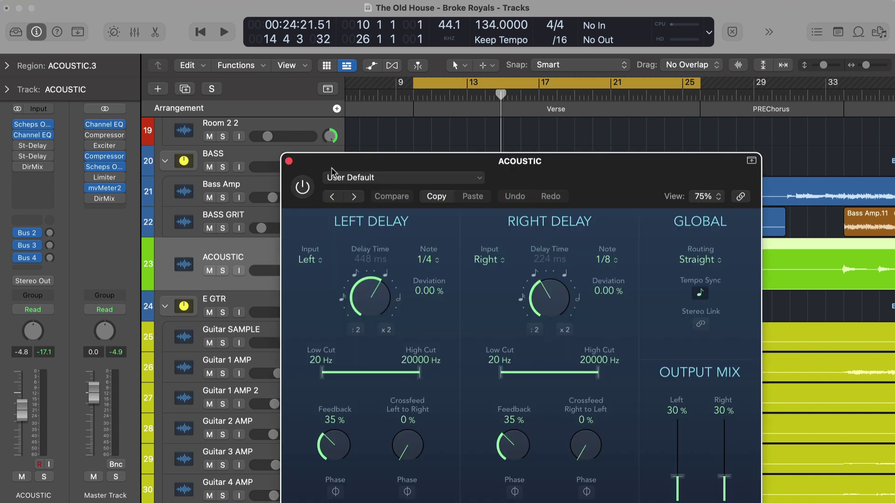
left_click_drag(345, 168, 329, 104)
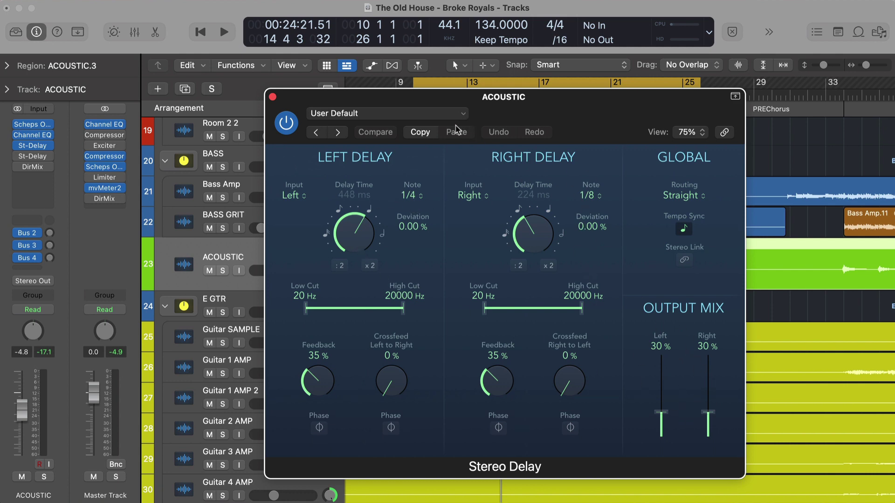
left_click_drag(460, 104, 588, 116)
left_click(400, 108)
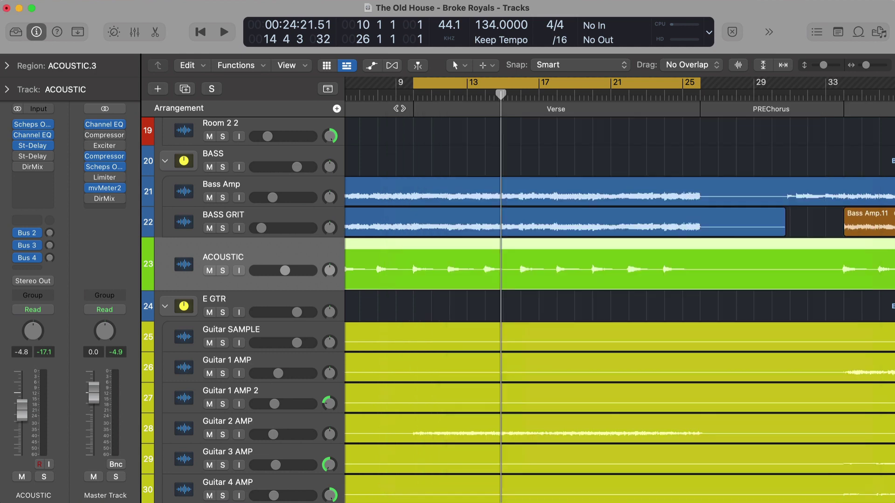
Step: Audition the first Stereo Delay in the full mix from bar 10, then with the ACOUSTIC track soloed
key("space")
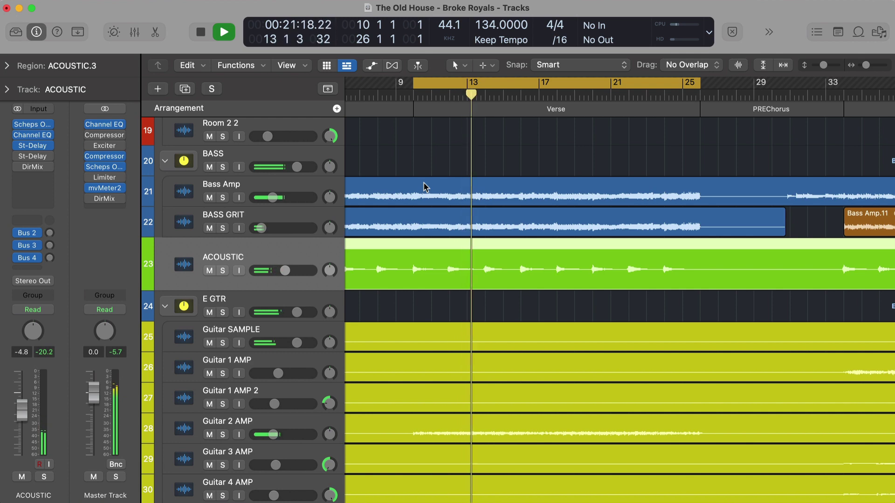
key("s")
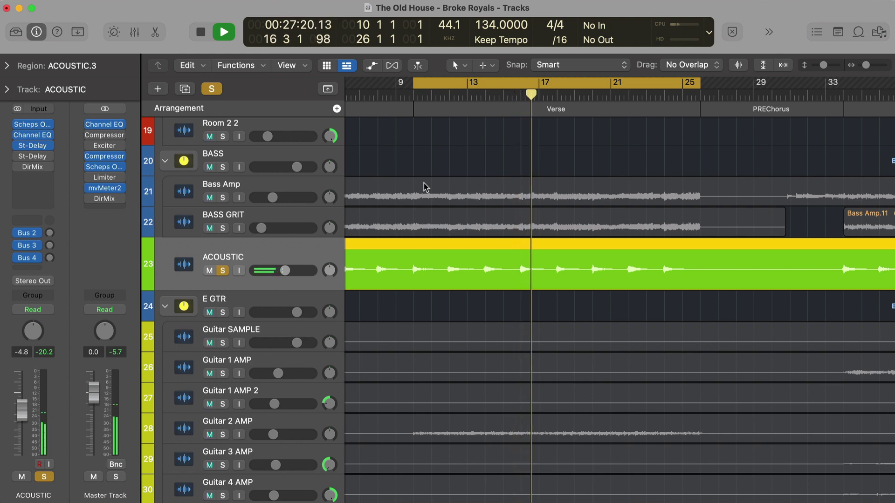
key("space")
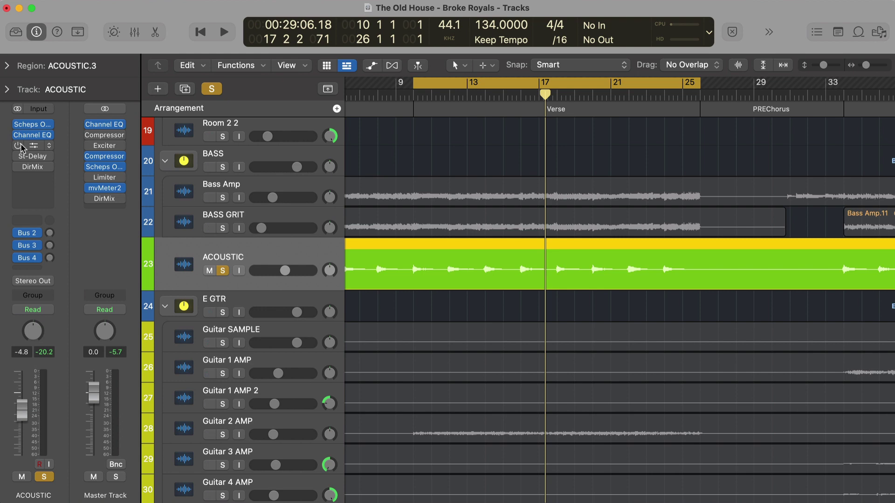
Step: Switch ACOUSTIC from the first Stereo Delay to the second and examine its customized delay, filter and output mix settings
left_click(32, 158)
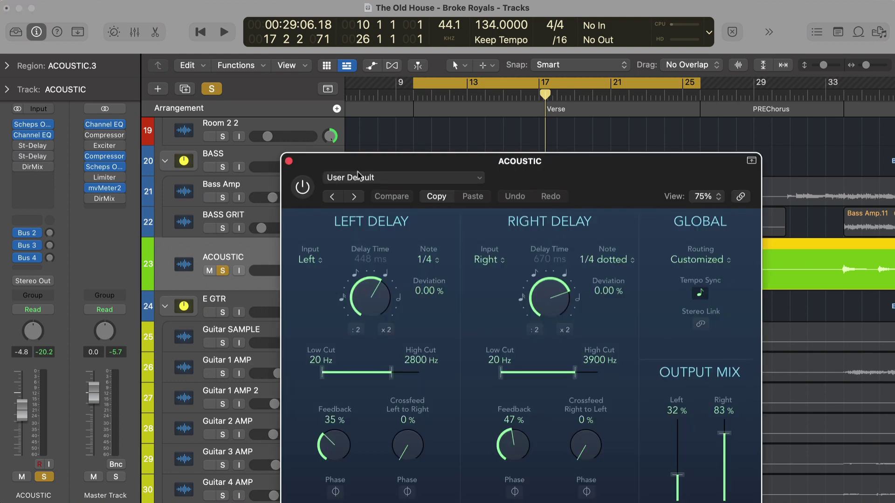
left_click_drag(357, 168, 284, 115)
left_click(288, 156)
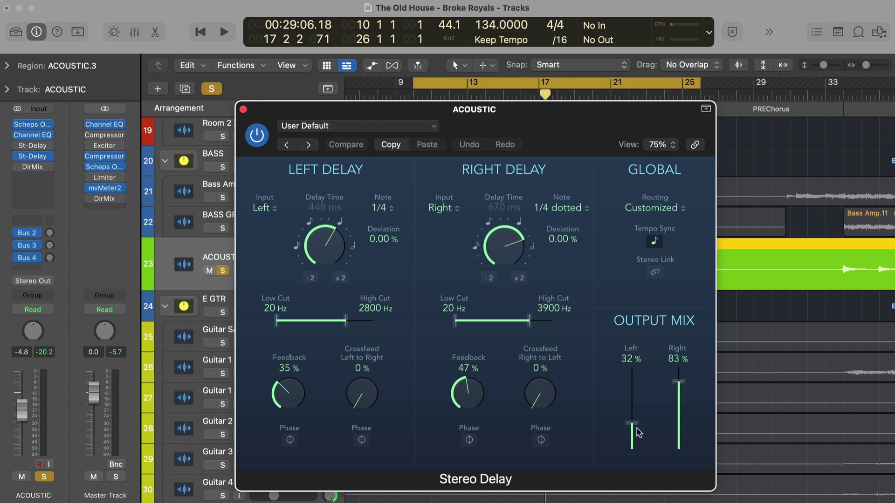
left_click_drag(543, 127, 564, 125)
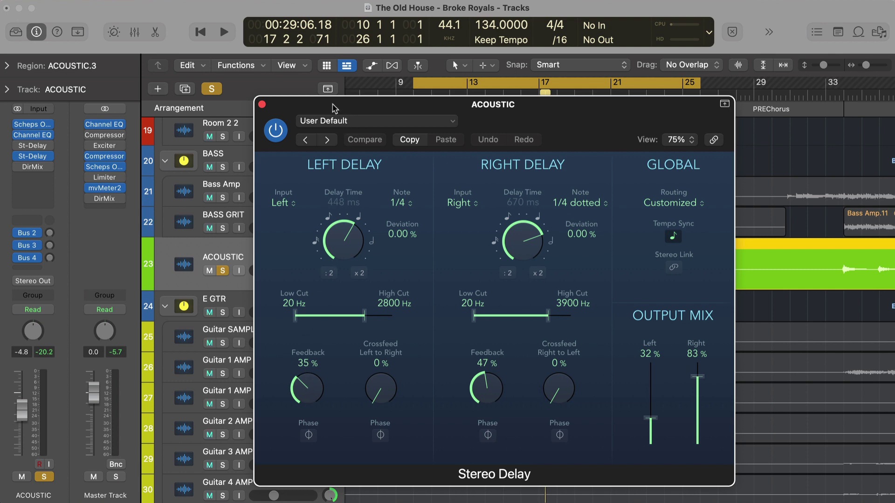
left_click_drag(334, 106, 419, 119)
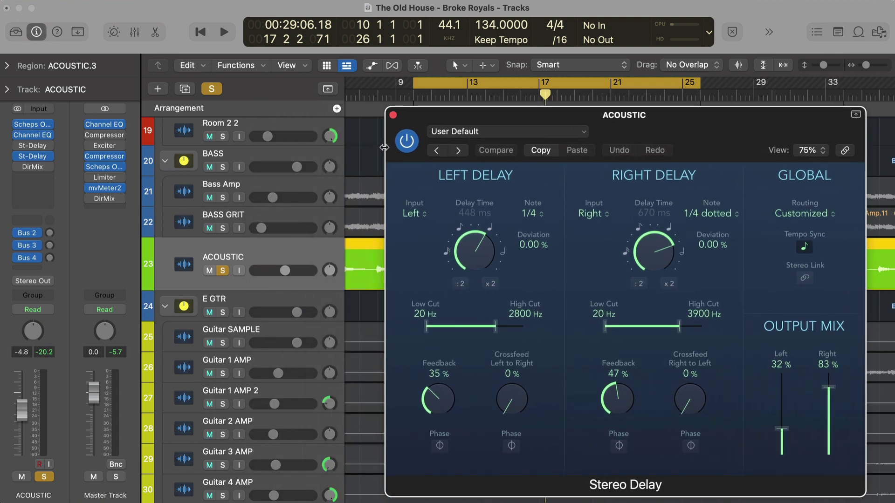
Step: Compare the soloed ACOUSTIC track from bar 10 with the second Stereo Delay bypassed and turned back on during playback
left_click(406, 142)
key("space")
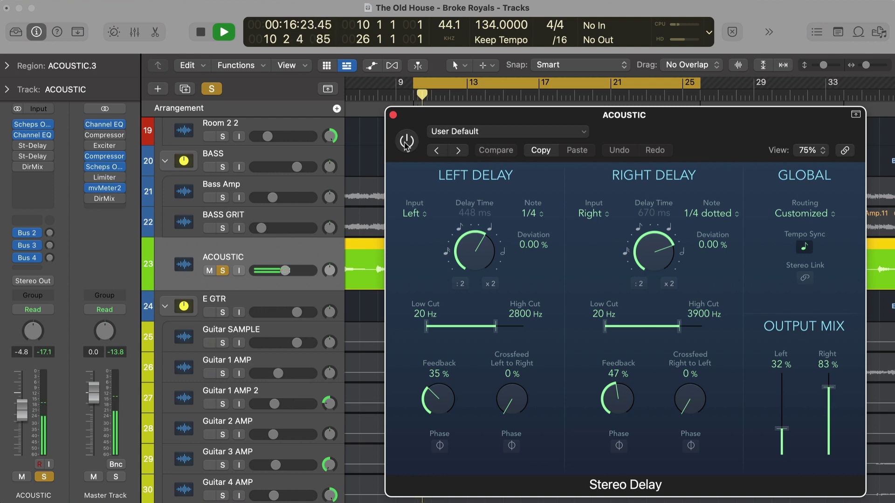
left_click(405, 146)
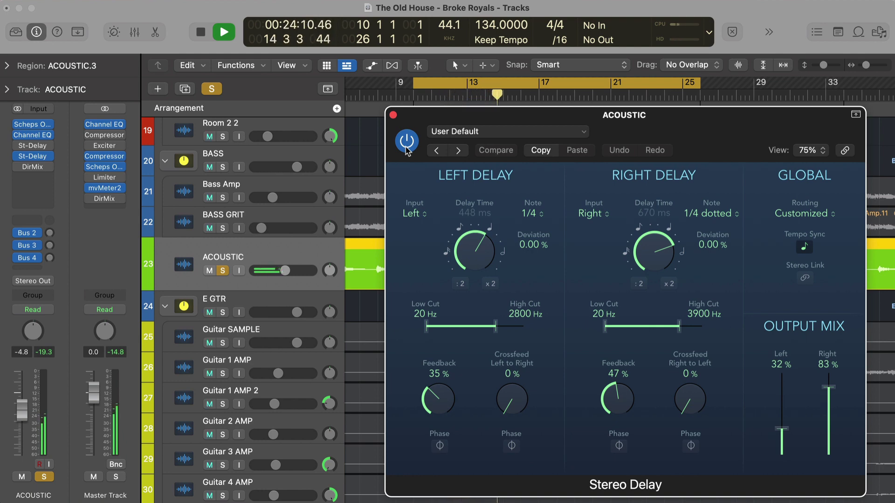
key("space")
Step: Close the Stereo Delay, unsolo ACOUSTIC and audition its second delay in the full mix
left_click(392, 115)
key("s")
key("space")
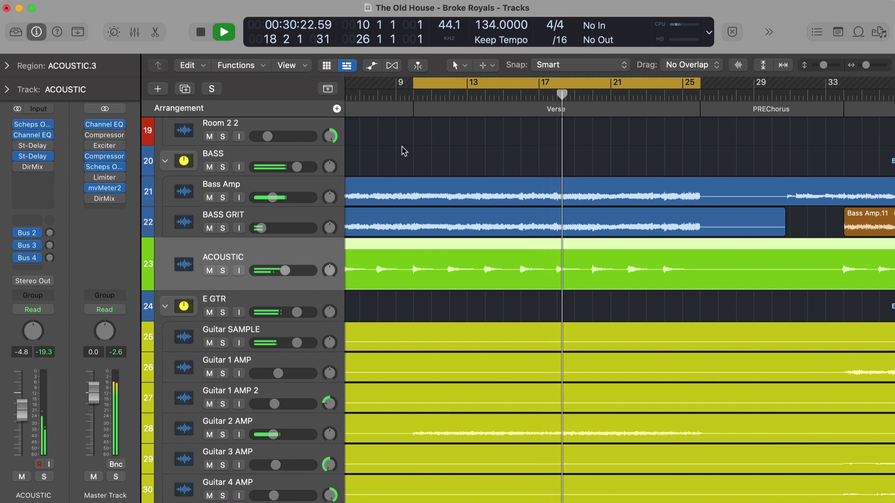
key("space")
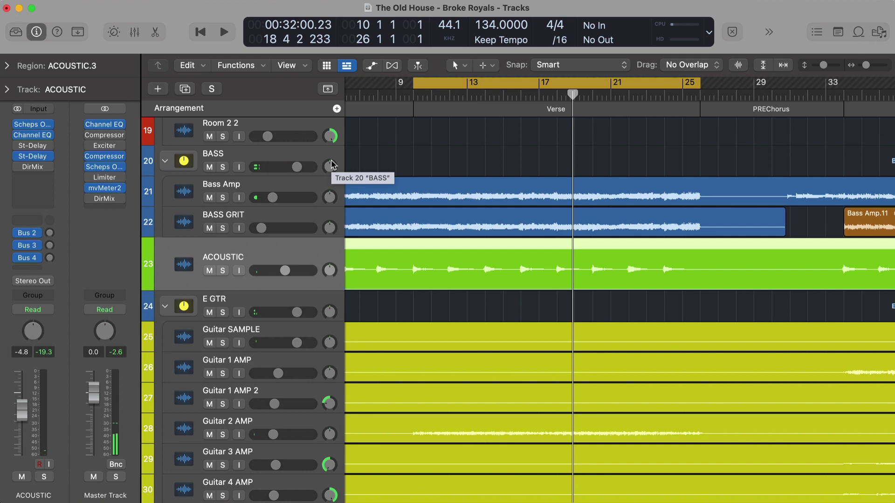
Step: Solo ACOUSTIC and compare its Direction Mixer at 0.42 spread off and on from bar 10, leaving it enabled
left_click(29, 167)
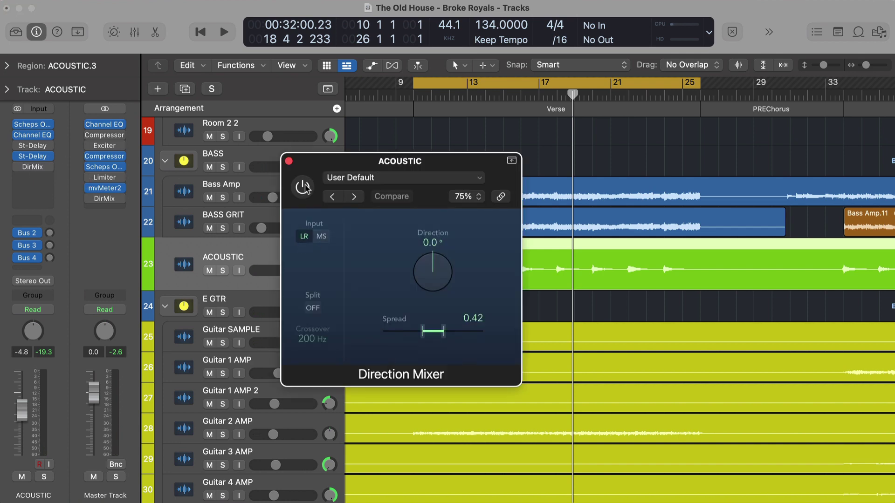
left_click(304, 187)
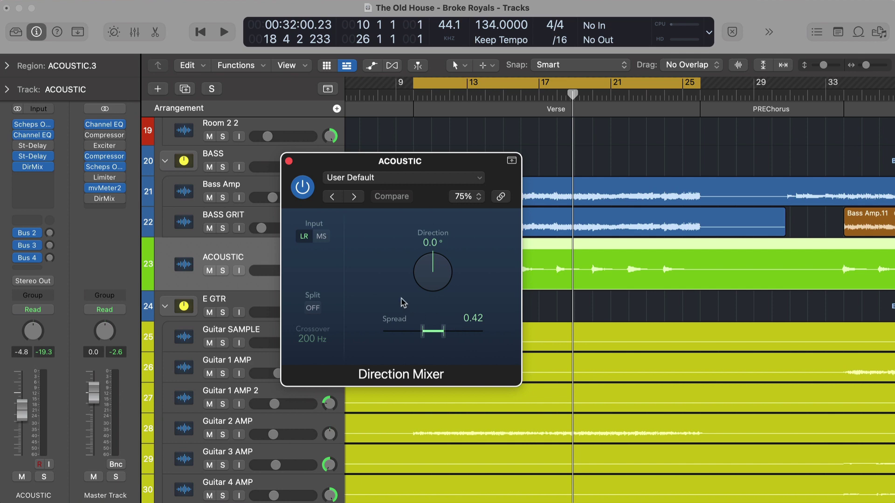
key("s")
left_click(307, 190)
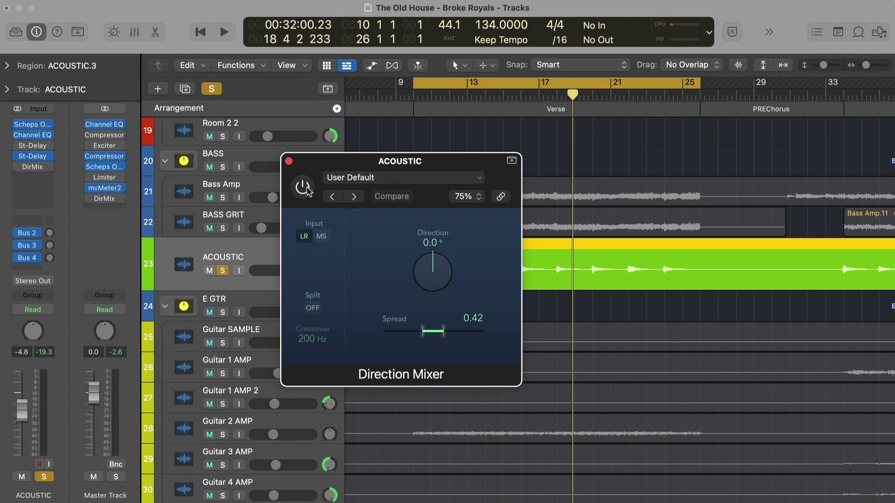
key("space")
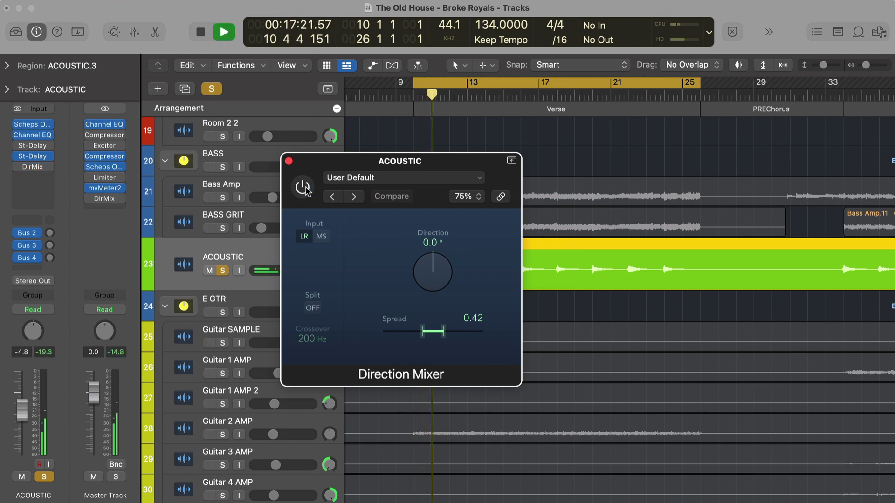
left_click(304, 187)
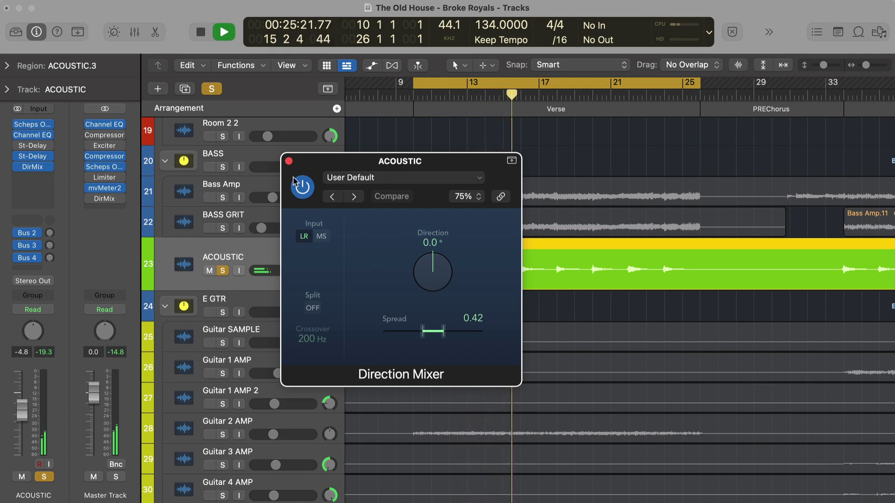
key("space")
left_click(288, 161)
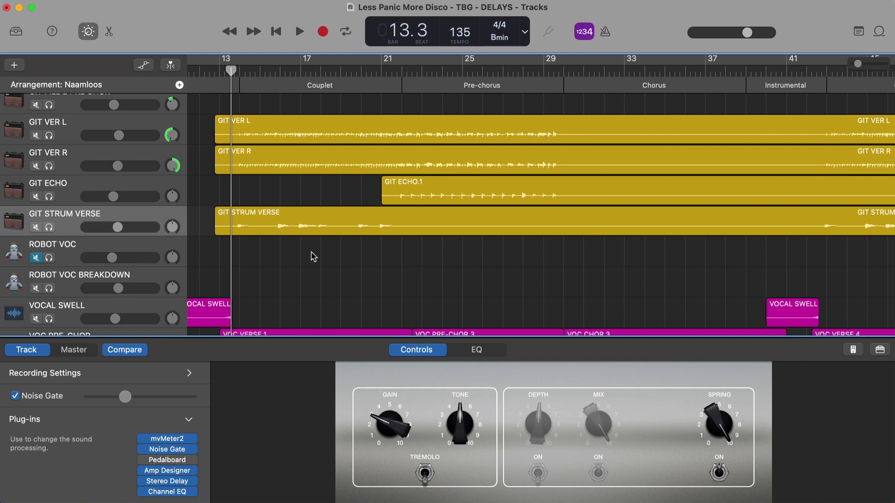
Step: In the Less Panic More Disco project, solo GIT STRUM VERSE and audition it with its Stereo Delay bypassed, then re-enable the delay
scroll(312, 256, "right", 1)
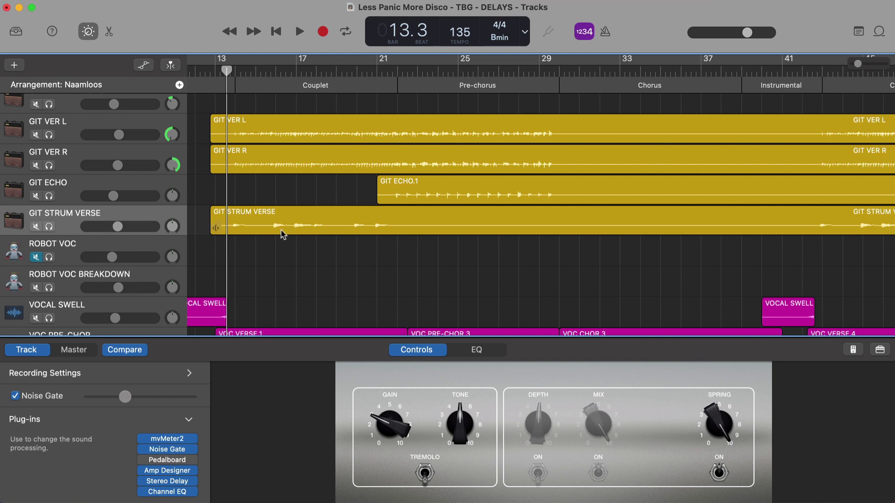
key("s")
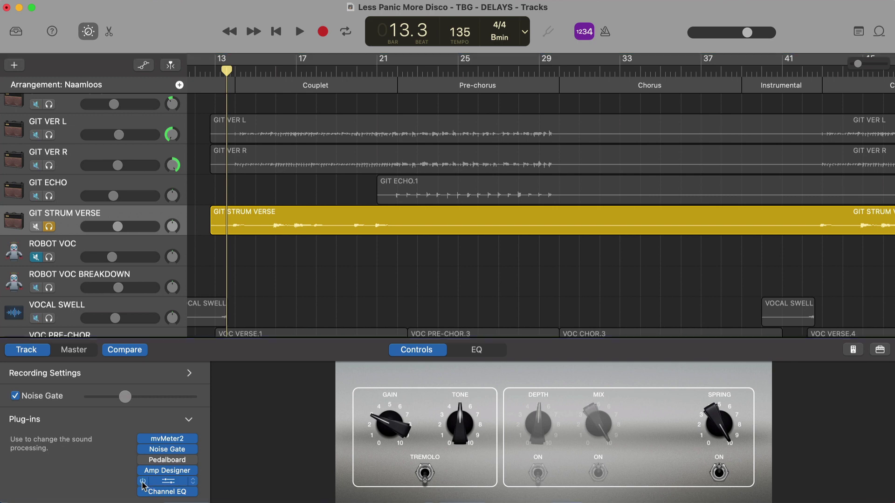
left_click(143, 482)
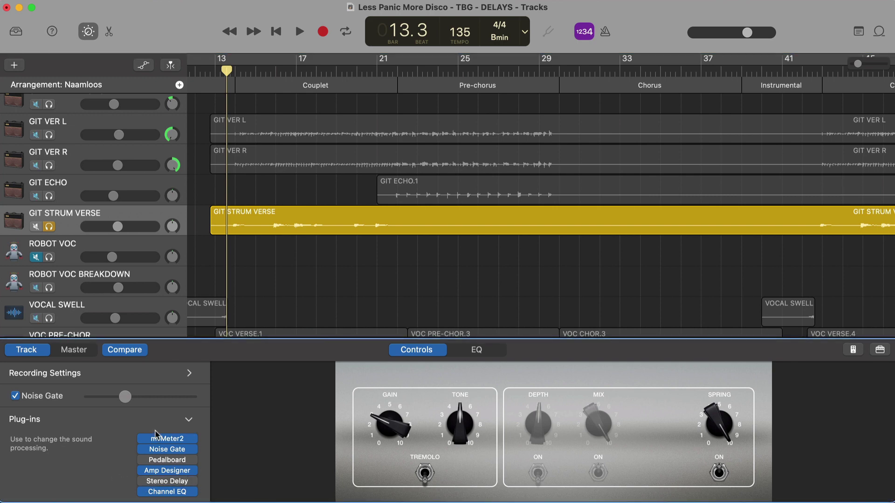
key("space")
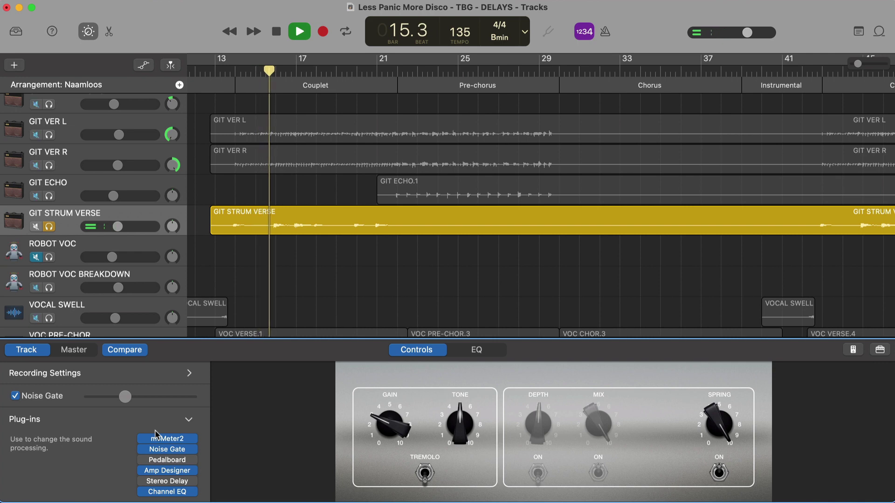
mouse_move(144, 481)
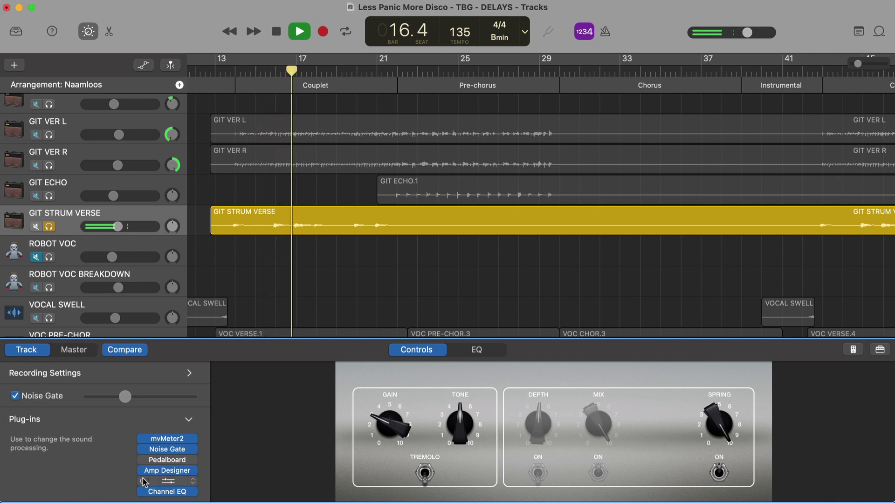
key("space")
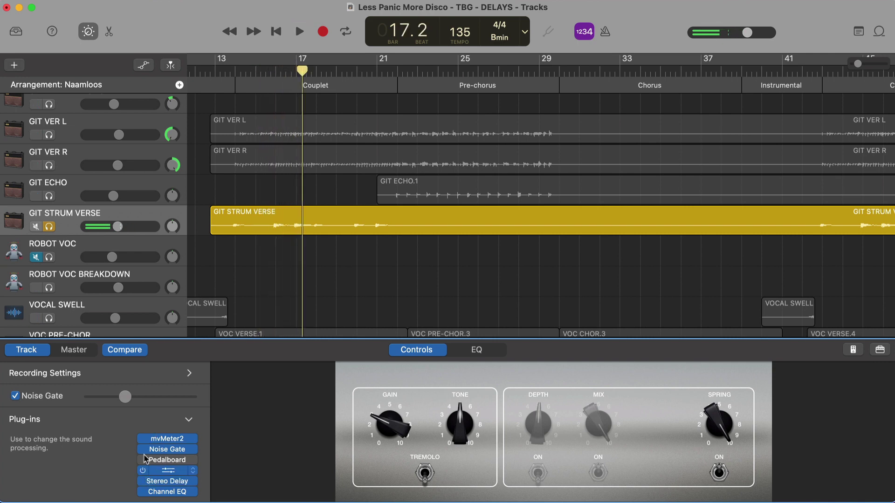
Step: Audition the soloed GIT STRUM VERSE from bar 13 beat 4 with Stereo Delay on, and view the delay's settings
left_click(233, 70)
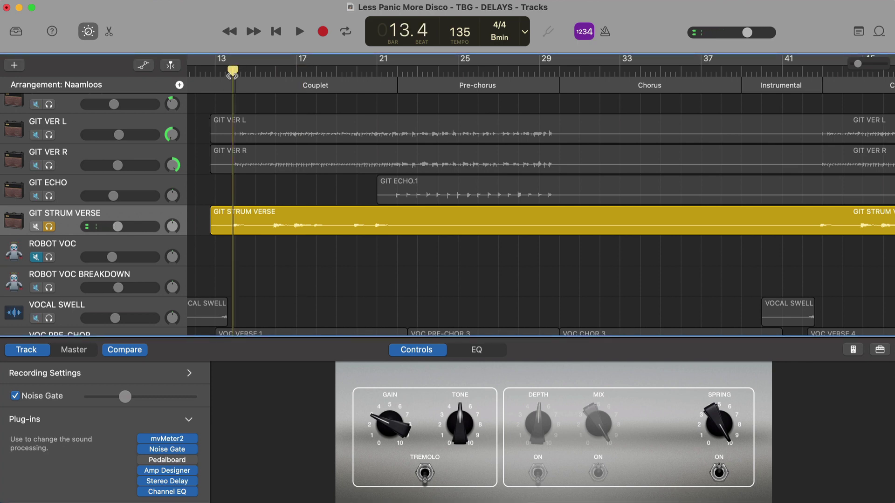
key("space")
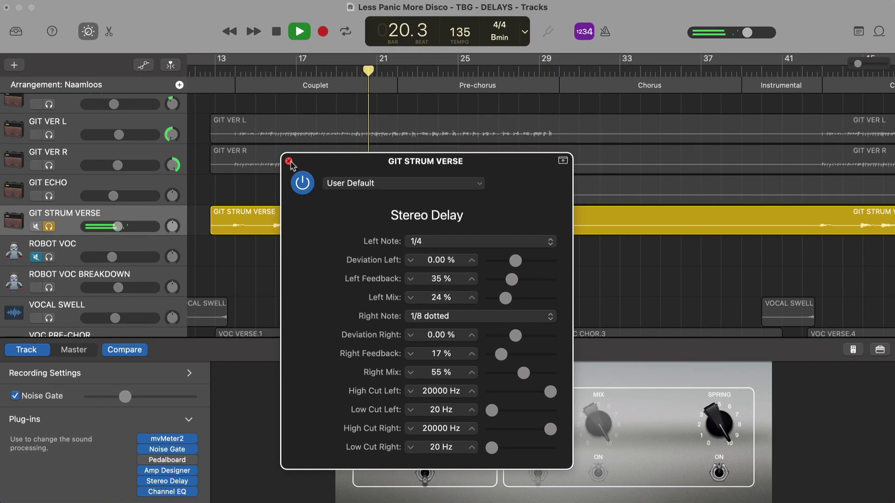
key("space")
left_click(287, 139)
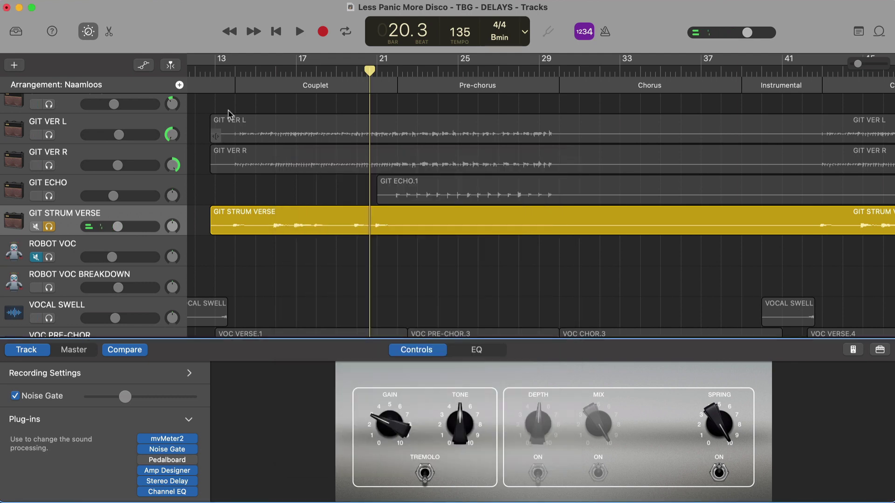
Step: Unsolo GIT STRUM VERSE and play the full mix from bar 13 beat 3, raising that track's volume to -2.2 dB
left_click(233, 70)
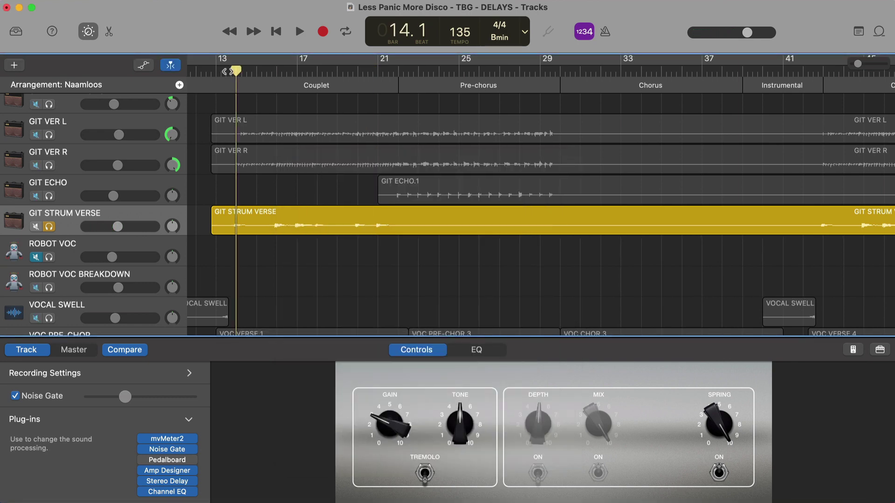
left_click(227, 71)
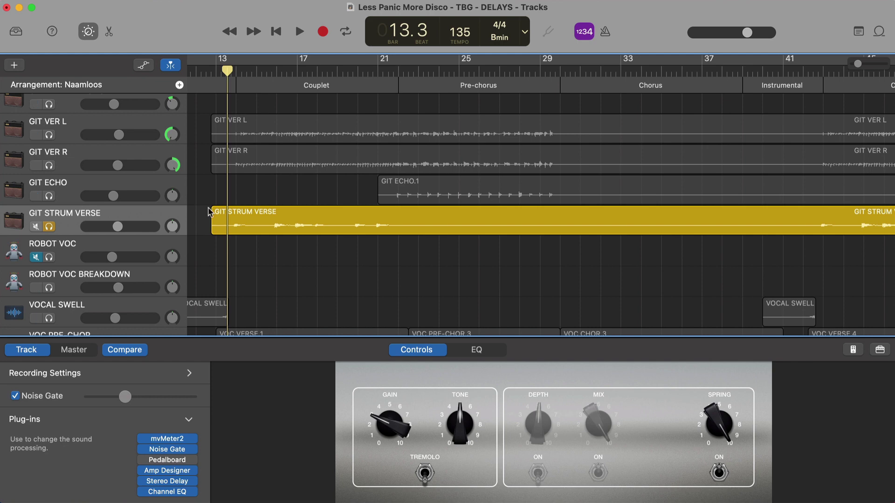
key("super+a")
key("space")
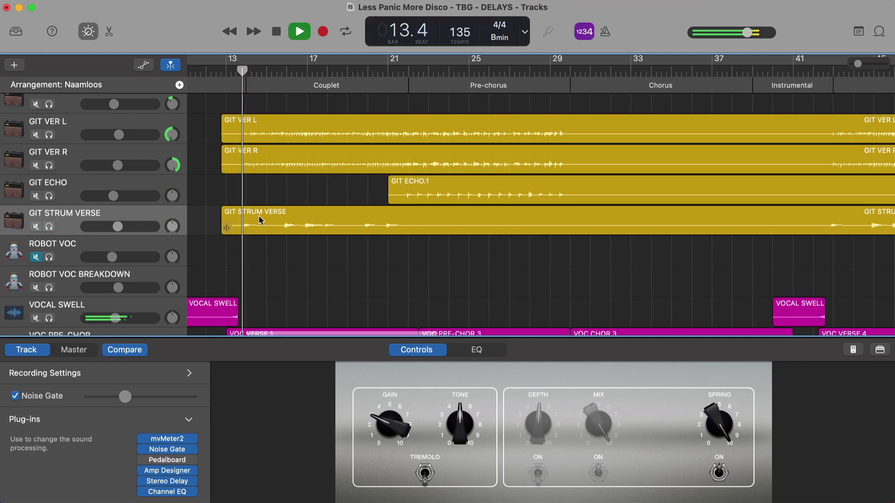
scroll(285, 266, "right", 1)
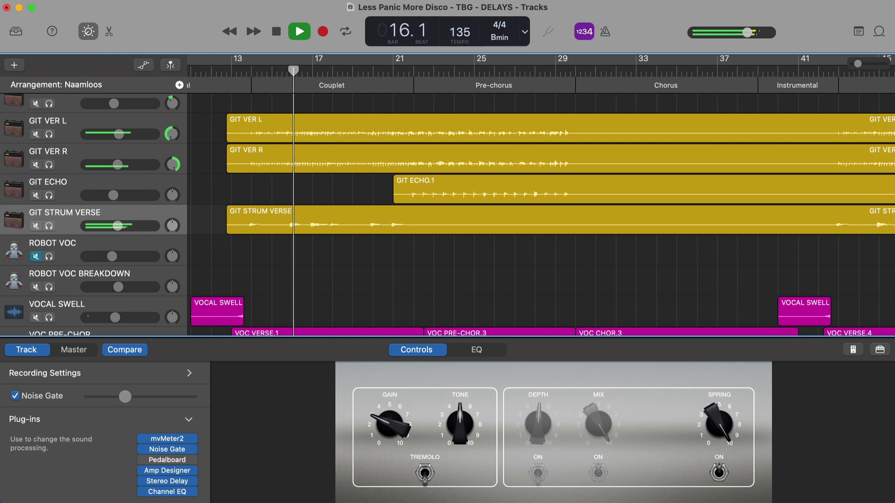
left_click_drag(117, 226, 130, 226)
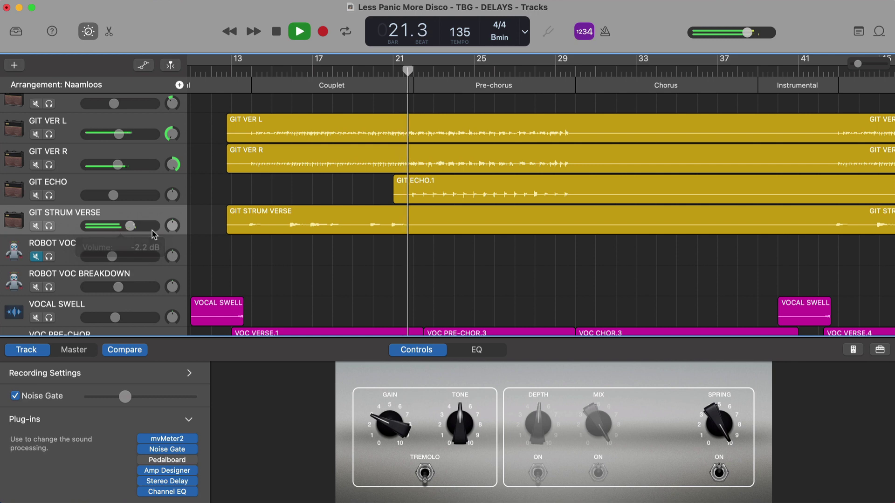
key("space")
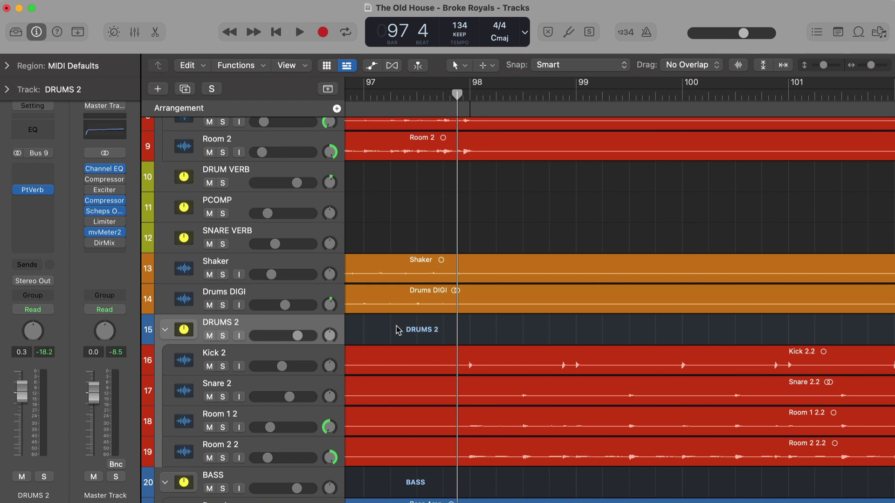
Step: In The Old House project, audition the full mix with the DRUMS 2 section from just before bar 98
key("space")
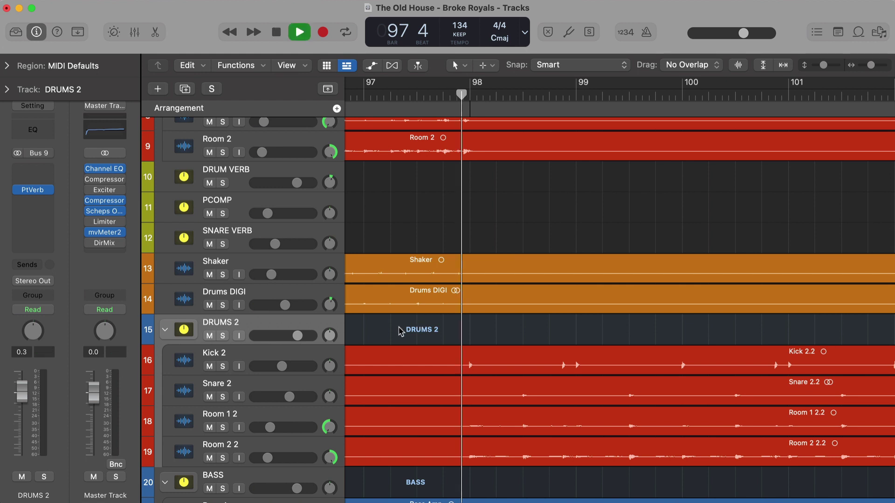
scroll(400, 331, "down", 2)
scroll(399, 332, "down", 1)
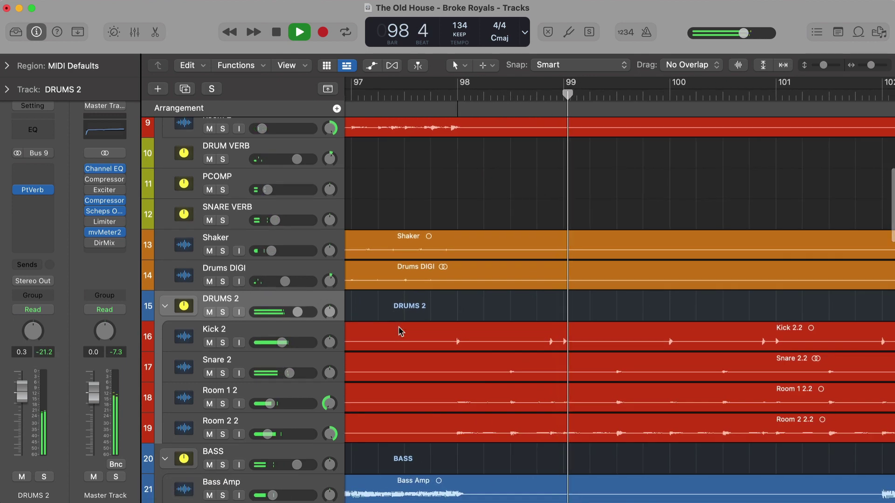
scroll(399, 332, "right", 1)
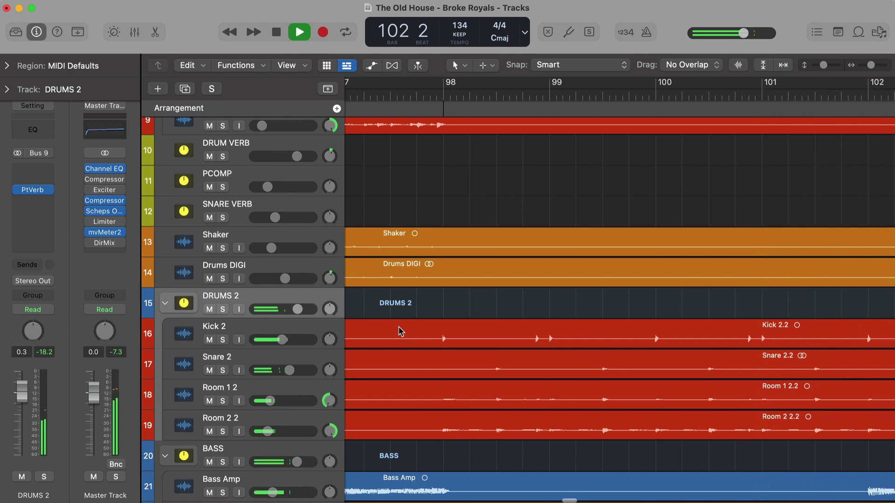
scroll(400, 331, "down", 1)
scroll(400, 332, "right", 1)
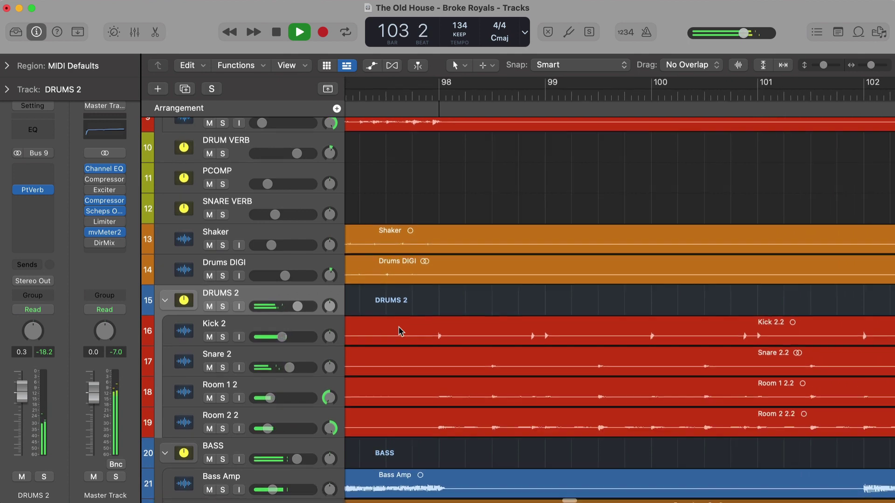
scroll(416, 308, "down", 1)
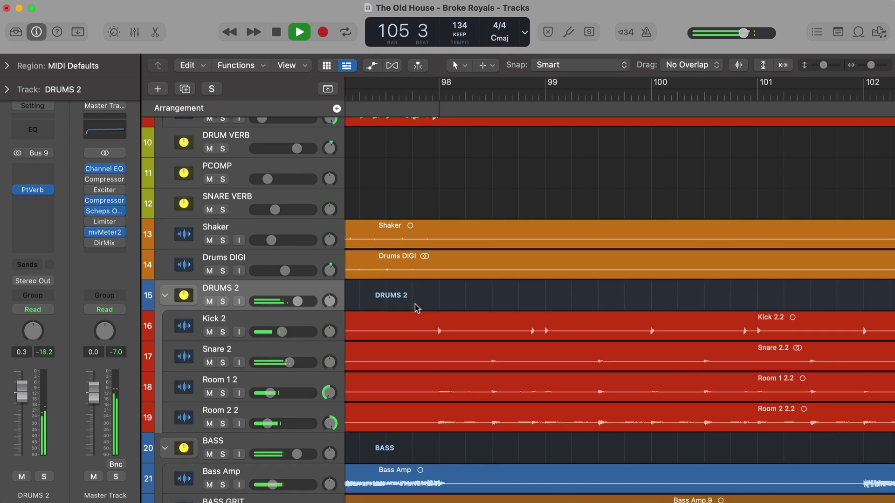
key("space")
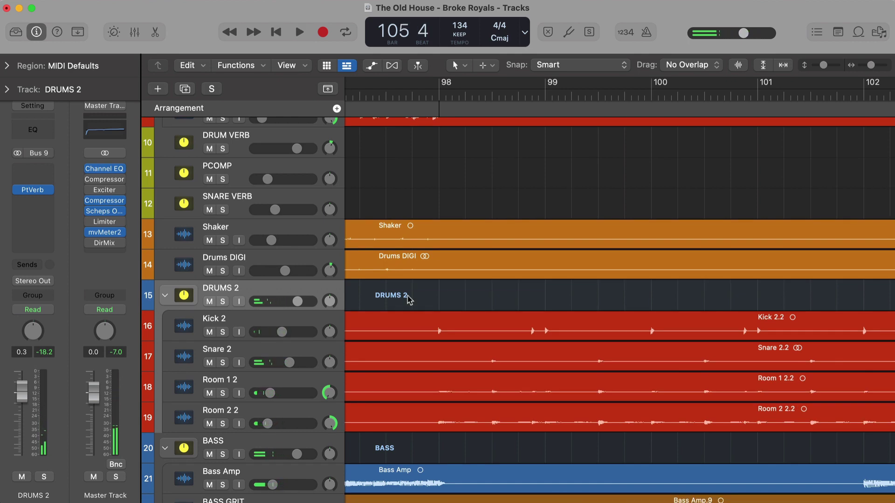
Step: Solo the DRUMS 2 stack and audition it from bar 97 beat 4
left_click(433, 93)
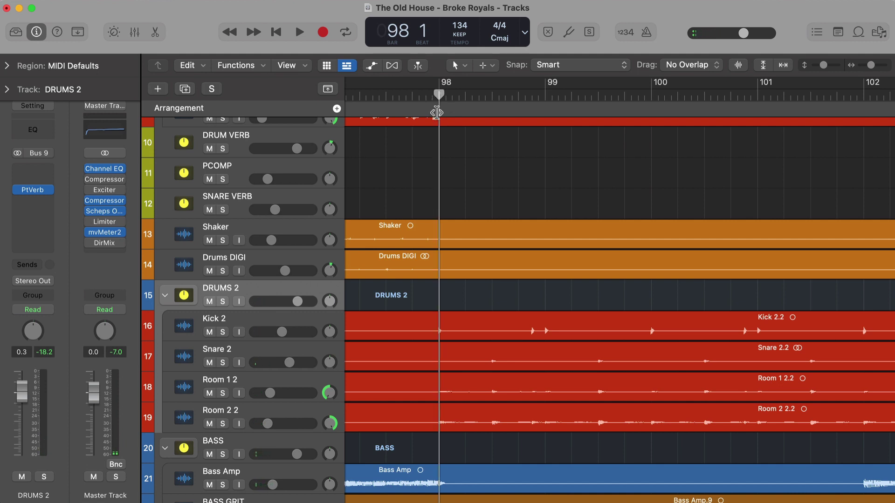
left_click(434, 96)
left_click(223, 302)
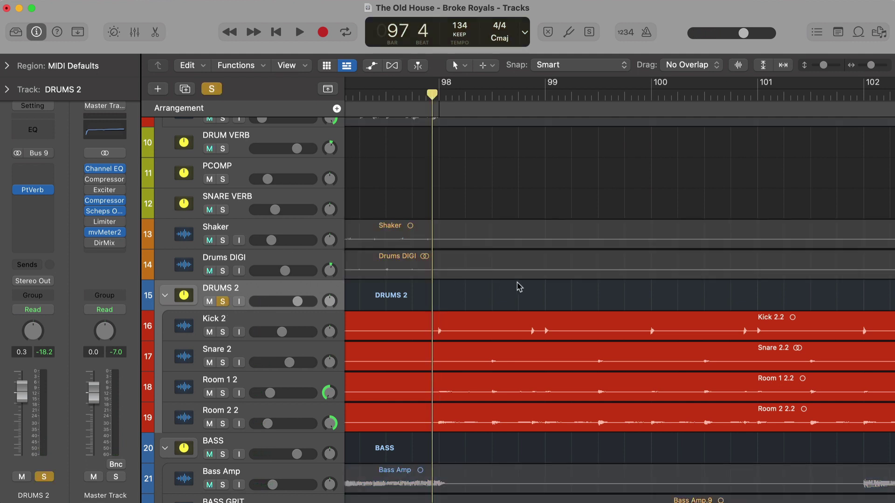
scroll(517, 287, "right", 1)
key("space")
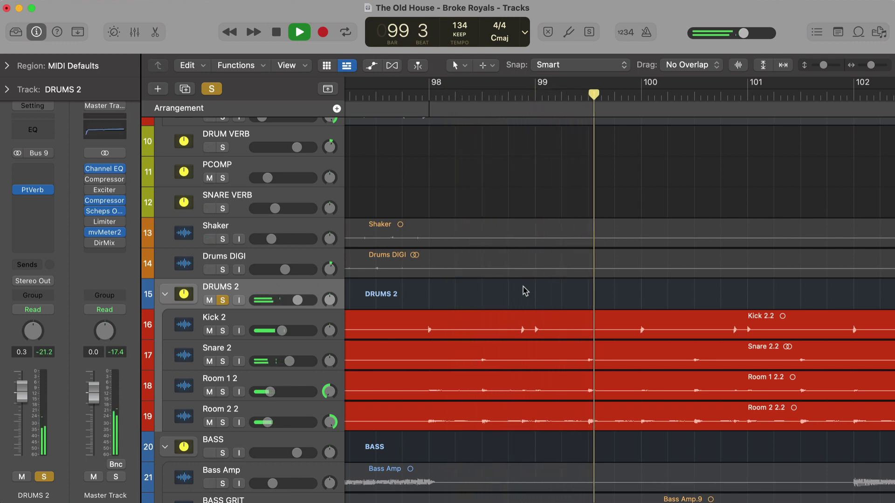
key("space")
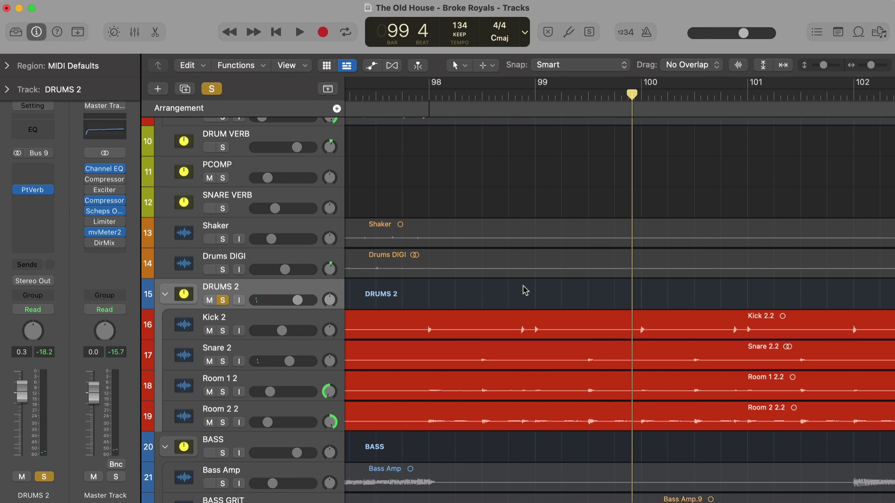
Step: Open the Tape Delay on the Snare 2 track, switch the effect on, and close its settings
left_click(247, 351)
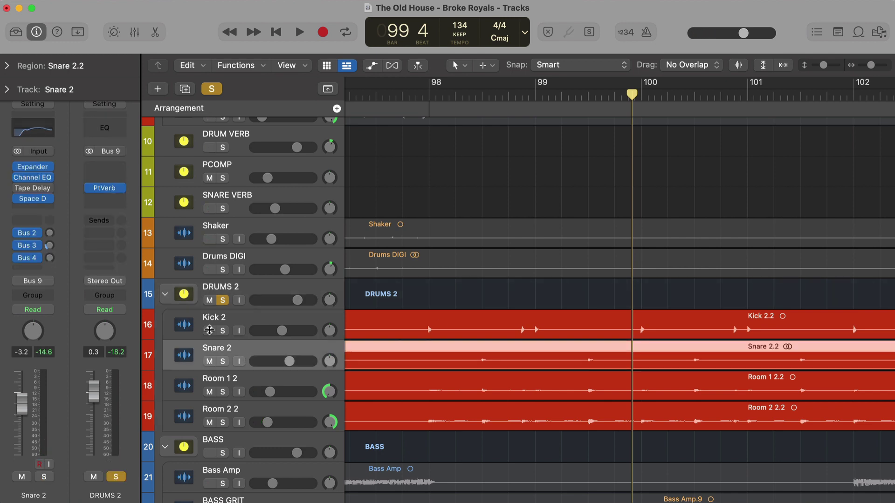
left_click(32, 188)
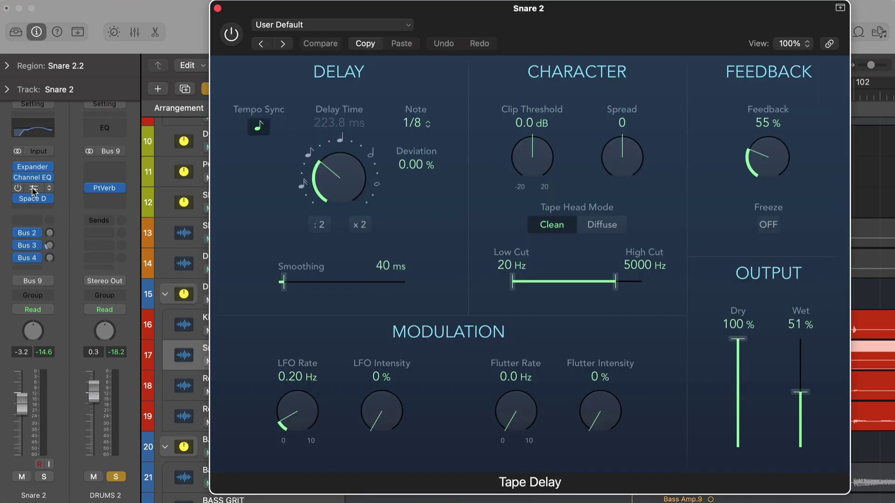
left_click(230, 35)
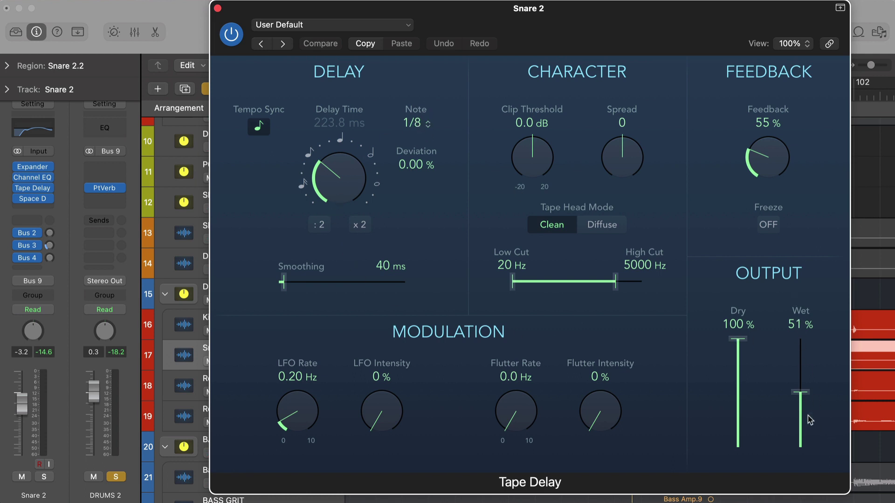
left_click(217, 8)
Step: Audition the soloed DRUMS 2 stack from just before bar 98 with the Snare 2 Tape Delay on
scroll(427, 156, "left", 2)
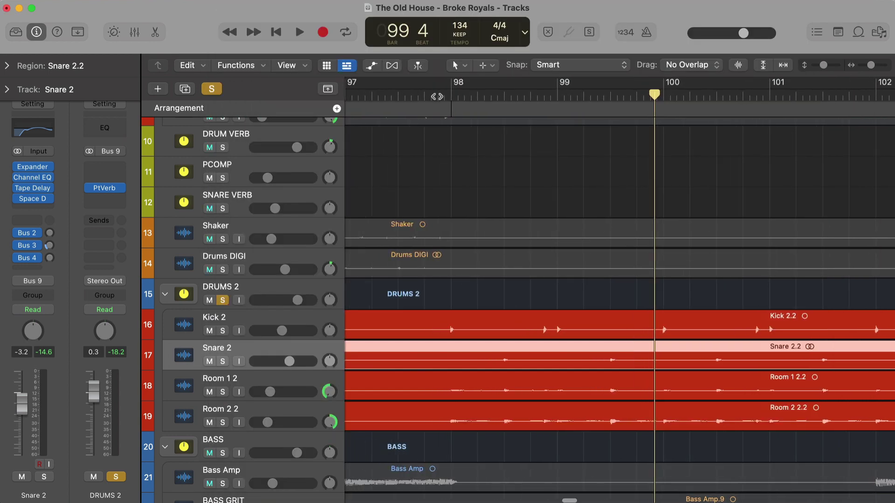
left_click(436, 96)
key("space")
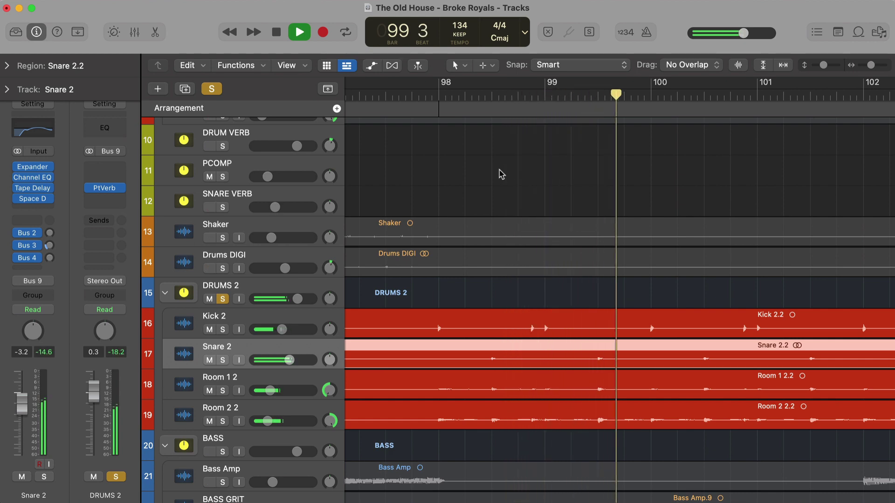
mouse_move(18, 190)
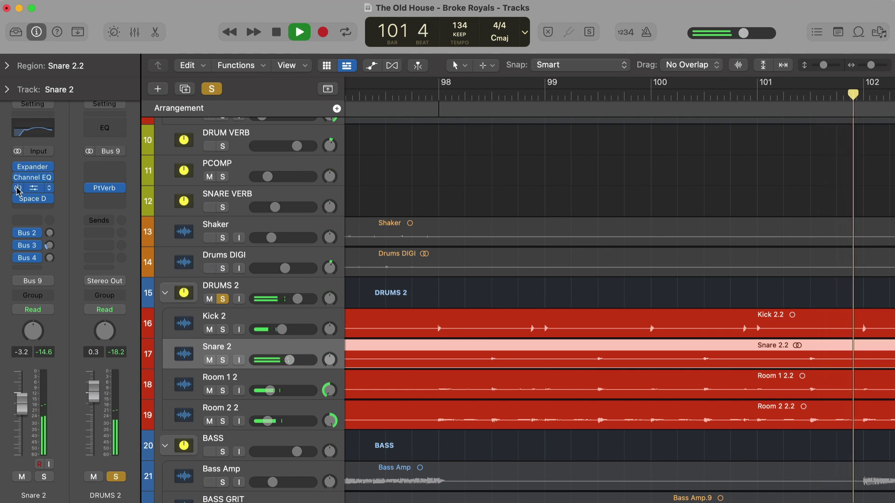
Step: Unsolo the DRUMS 2 stack and audition the full mix from just before bar 98, stopping playback around bar 105
left_click(223, 300)
left_click(421, 93)
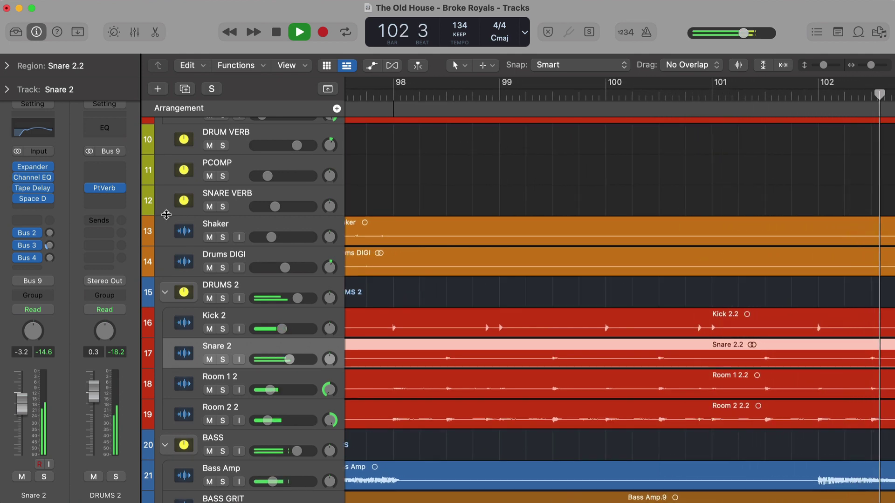
mouse_move(18, 189)
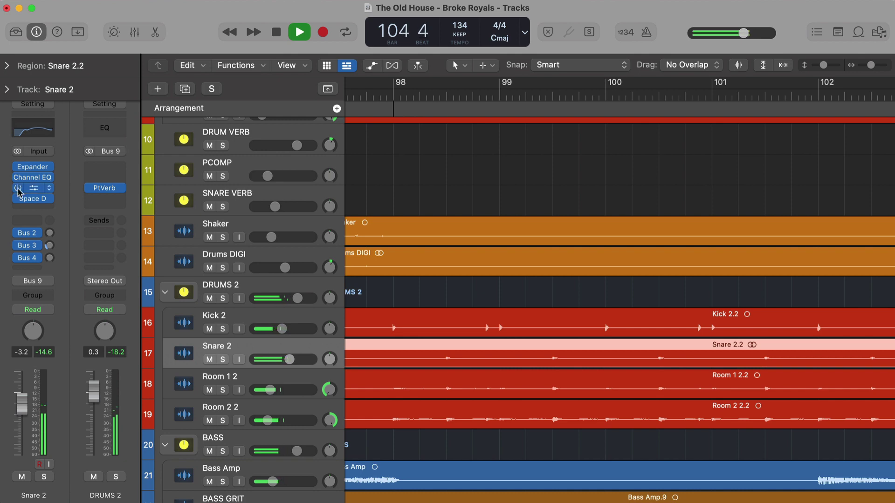
scroll(513, 254, "right", 3)
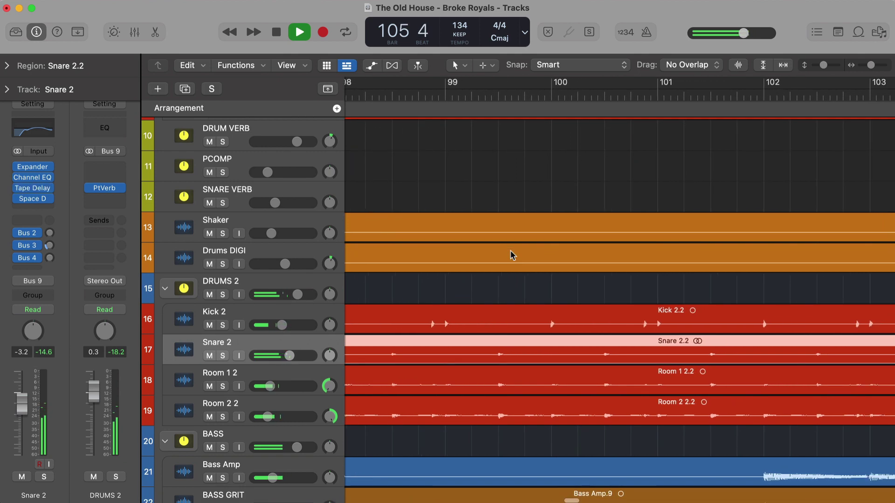
key("space")
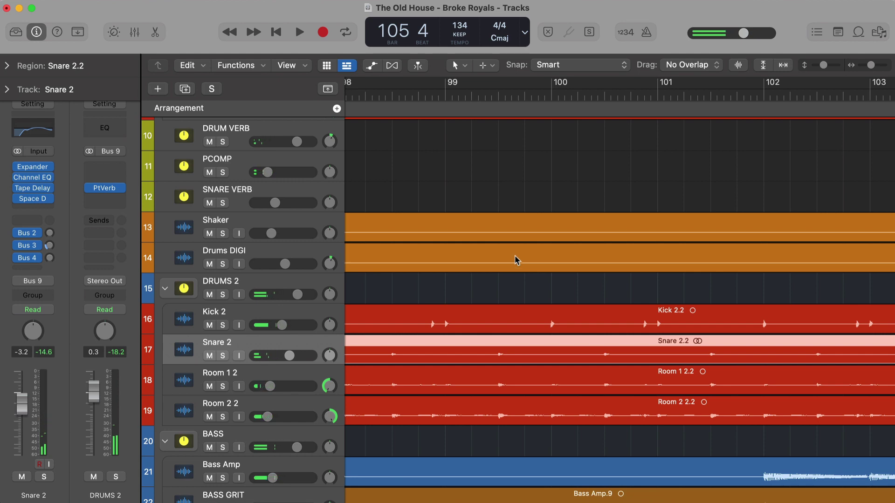